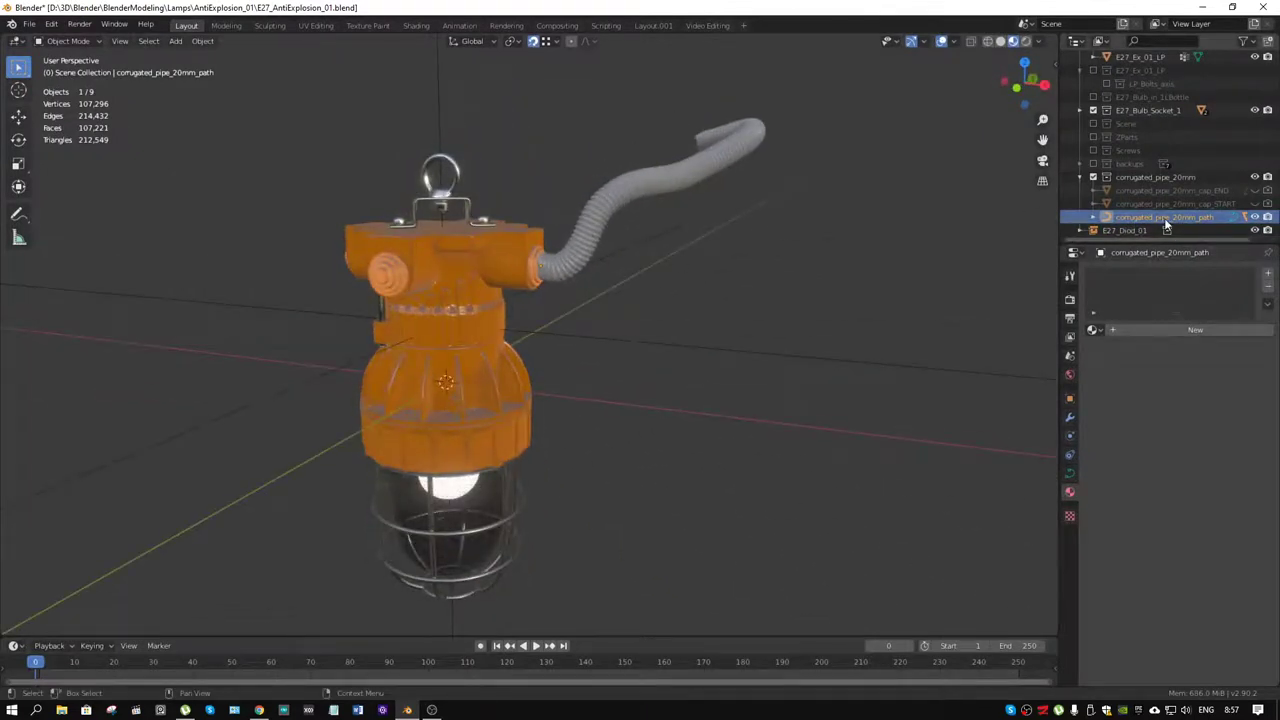
# Step: In Edit Mode, delete the far-end control points of corrugated_pipe_20mm_path so the hose ends near the fitting
pyautogui.moveTo(680, 236); pyautogui.dragTo(645, 235, button='middle')
pyautogui.hotkey('ctrl', 'Tab')
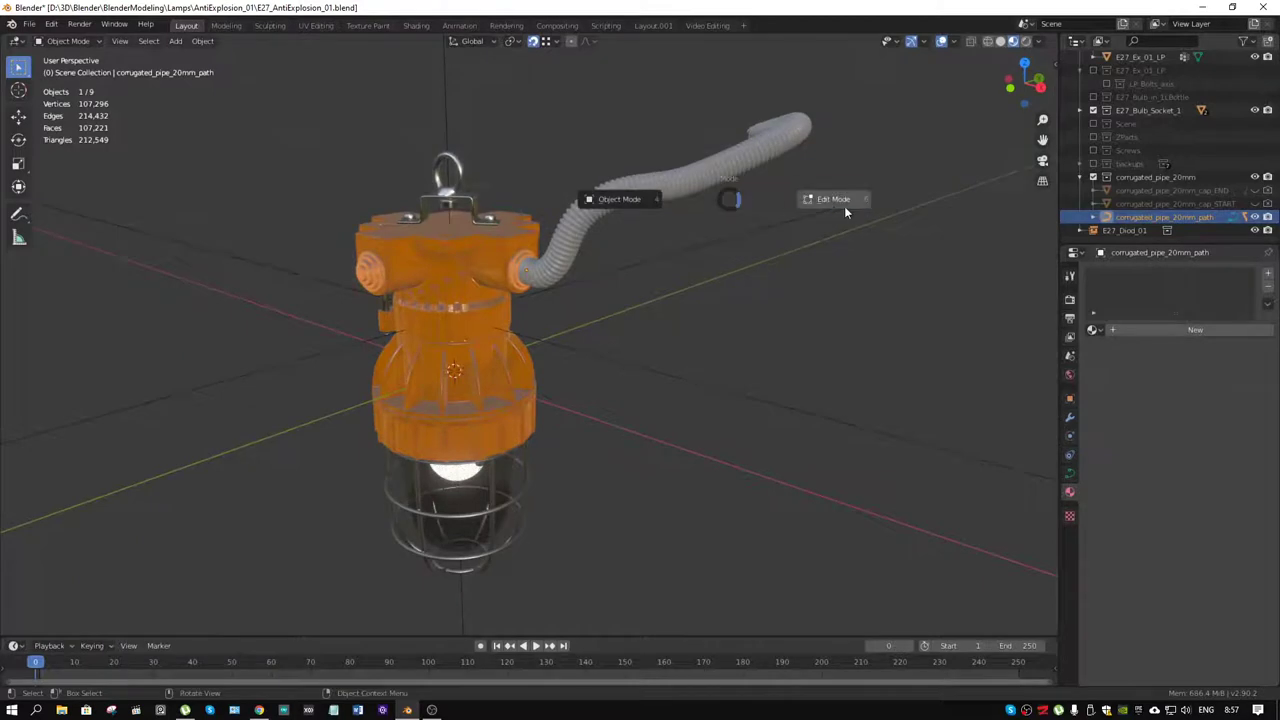
pyautogui.click(838, 206)
pyautogui.moveTo(850, 84); pyautogui.dragTo(720, 177)
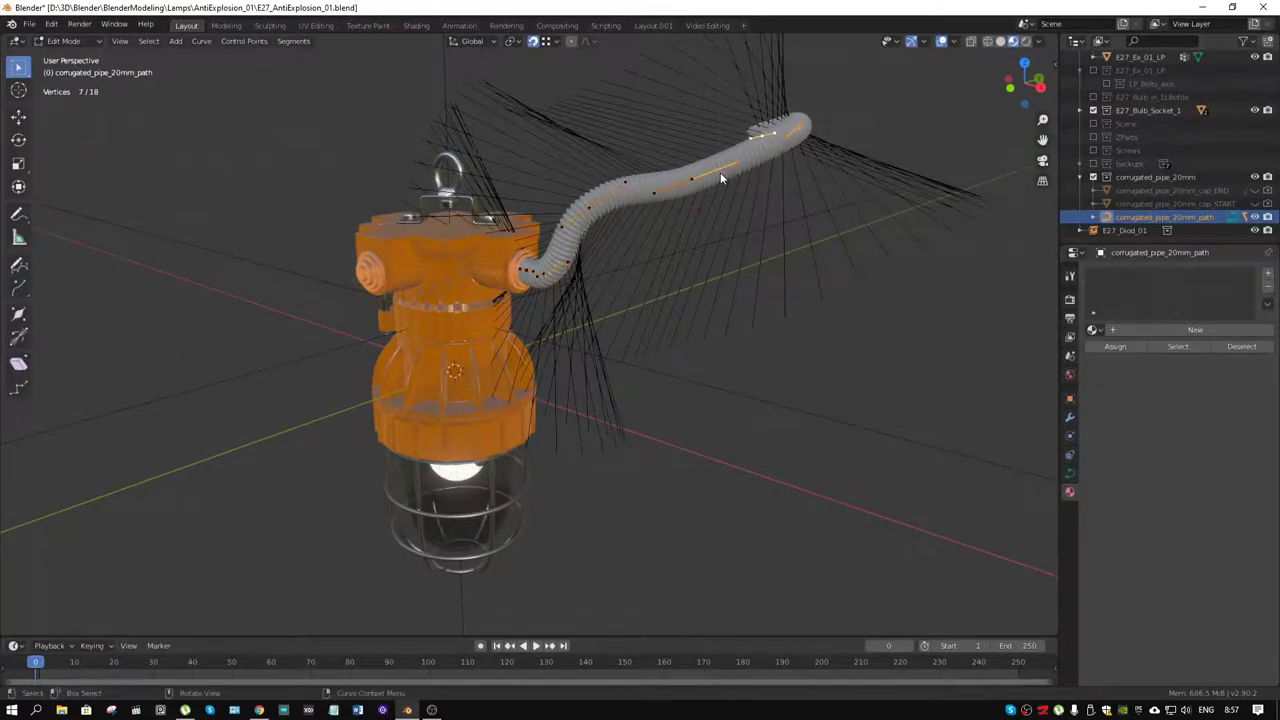
pyautogui.press('x')
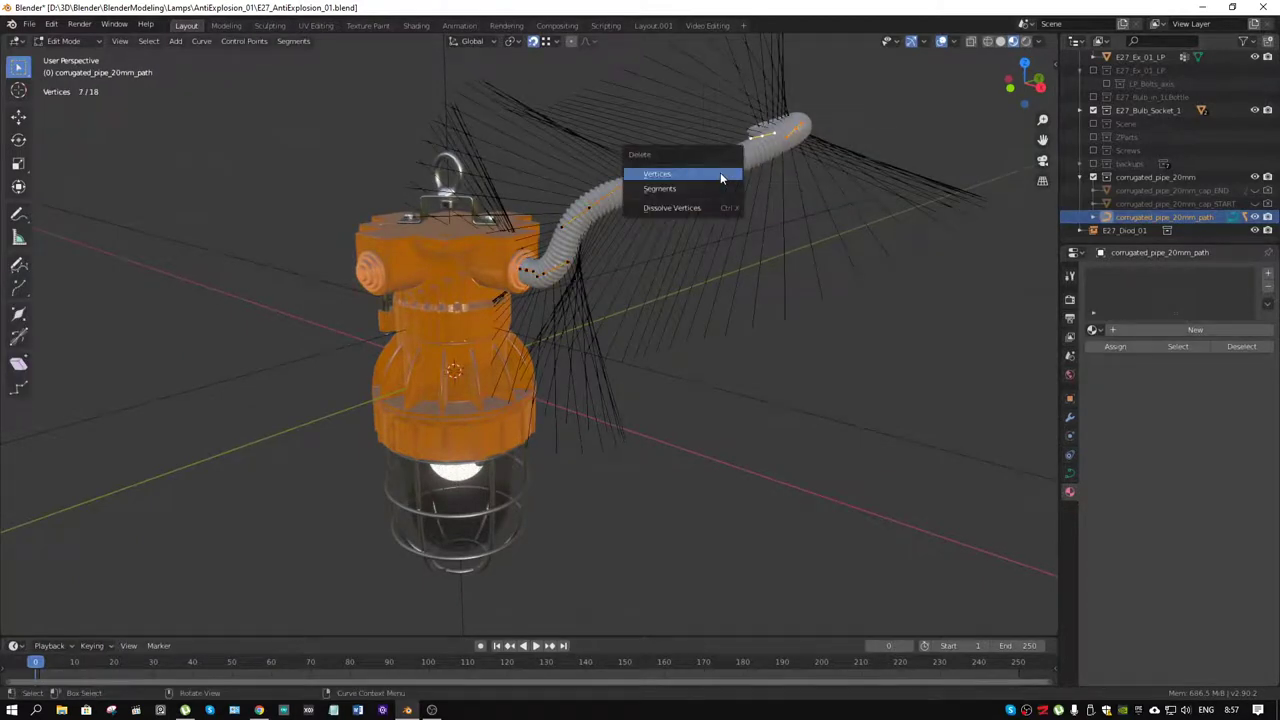
pyautogui.click(721, 175)
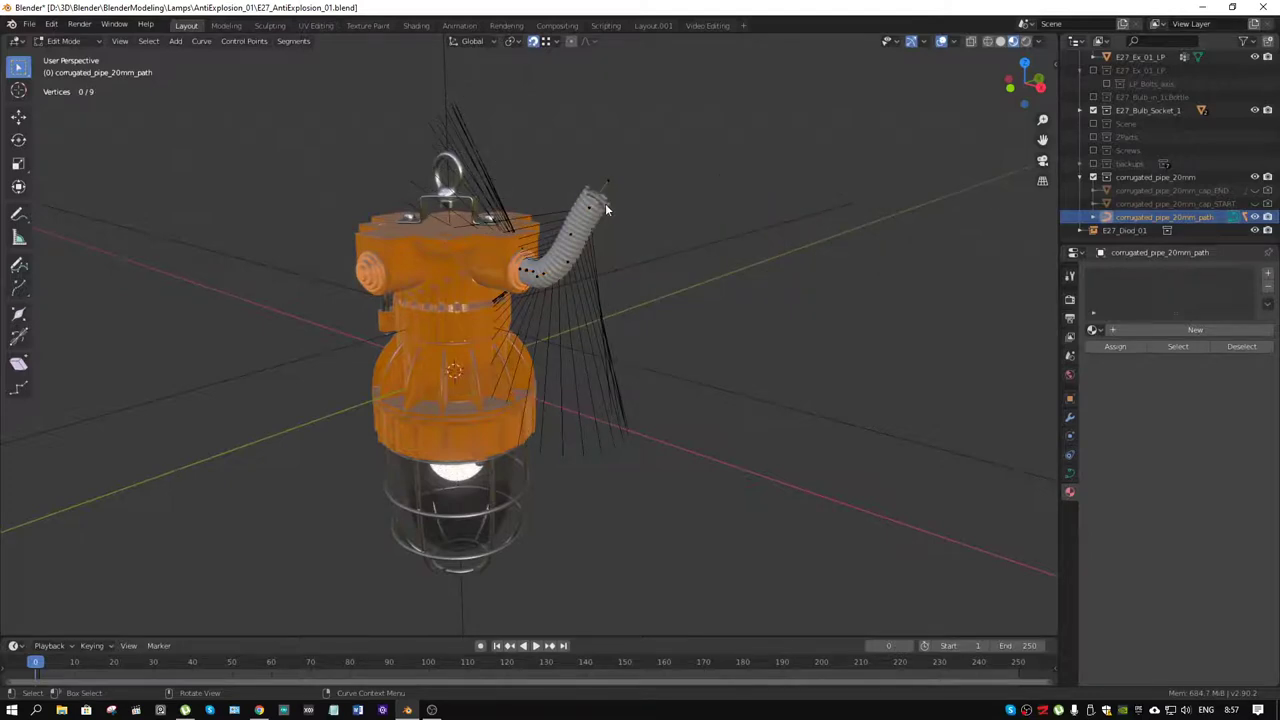
pyautogui.moveTo(592, 207); pyautogui.dragTo(770, 203, button='middle')
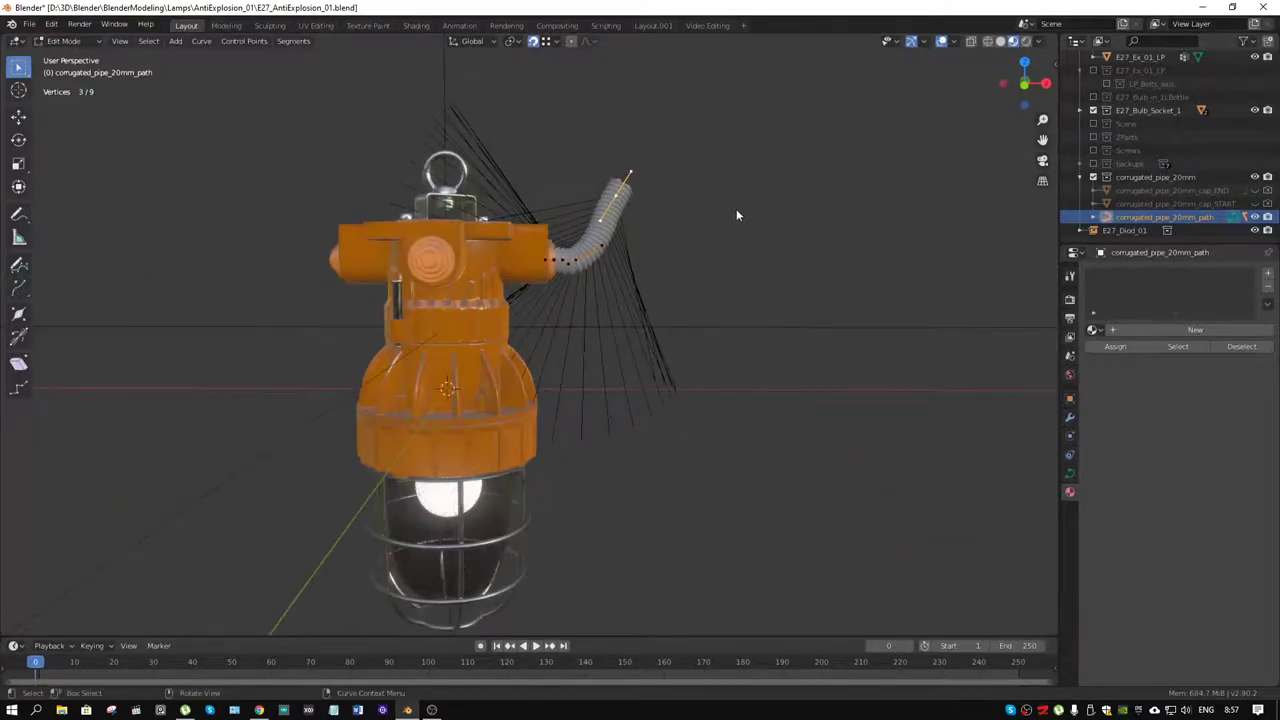
# Step: Reposition the hose path's end point to straighten it, then lift the free end upward
pyautogui.press('g')
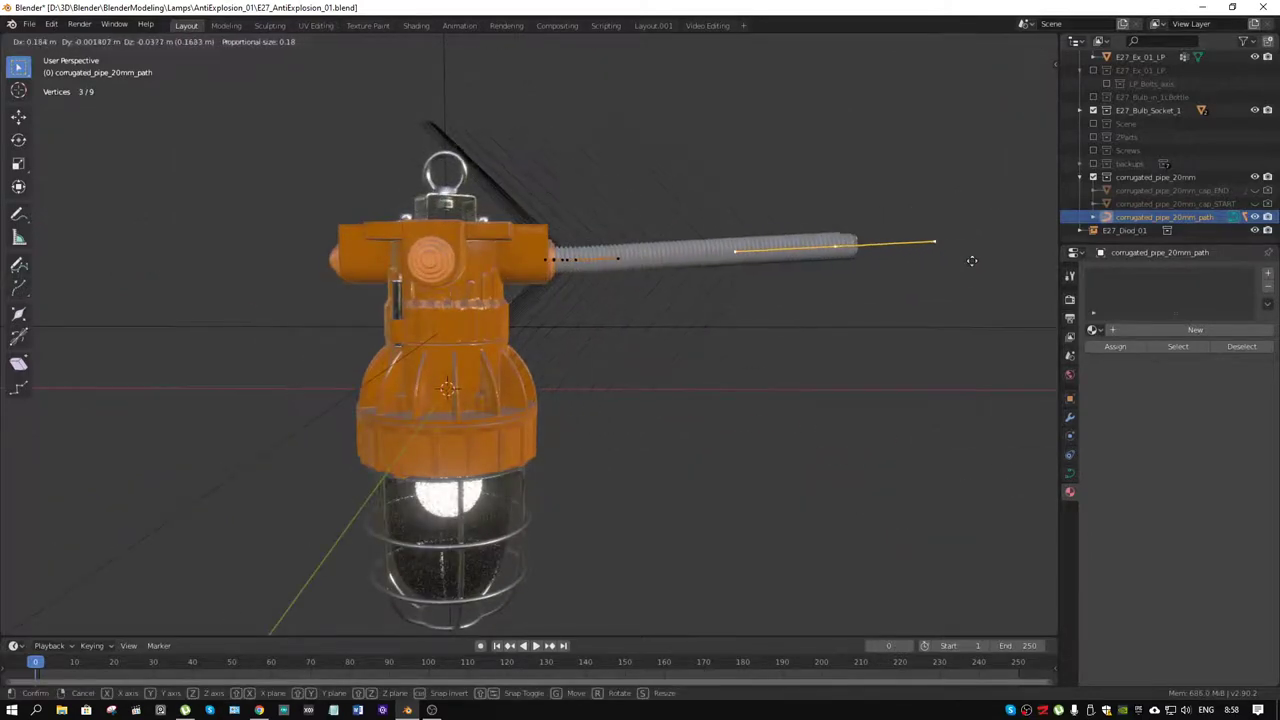
pyautogui.click(788, 270)
pyautogui.moveTo(760, 295)
pyautogui.mouseDown(button='middle')
pyautogui.moveTo(656, 346)
pyautogui.moveTo(673, 409)
pyautogui.moveTo(781, 361)
pyautogui.moveTo(806, 320)
pyautogui.moveTo(783, 340)
pyautogui.moveTo(733, 341)
pyautogui.moveTo(752, 335)
pyautogui.mouseUp(button='middle')
pyautogui.press('g')
pyautogui.click(663, 418)
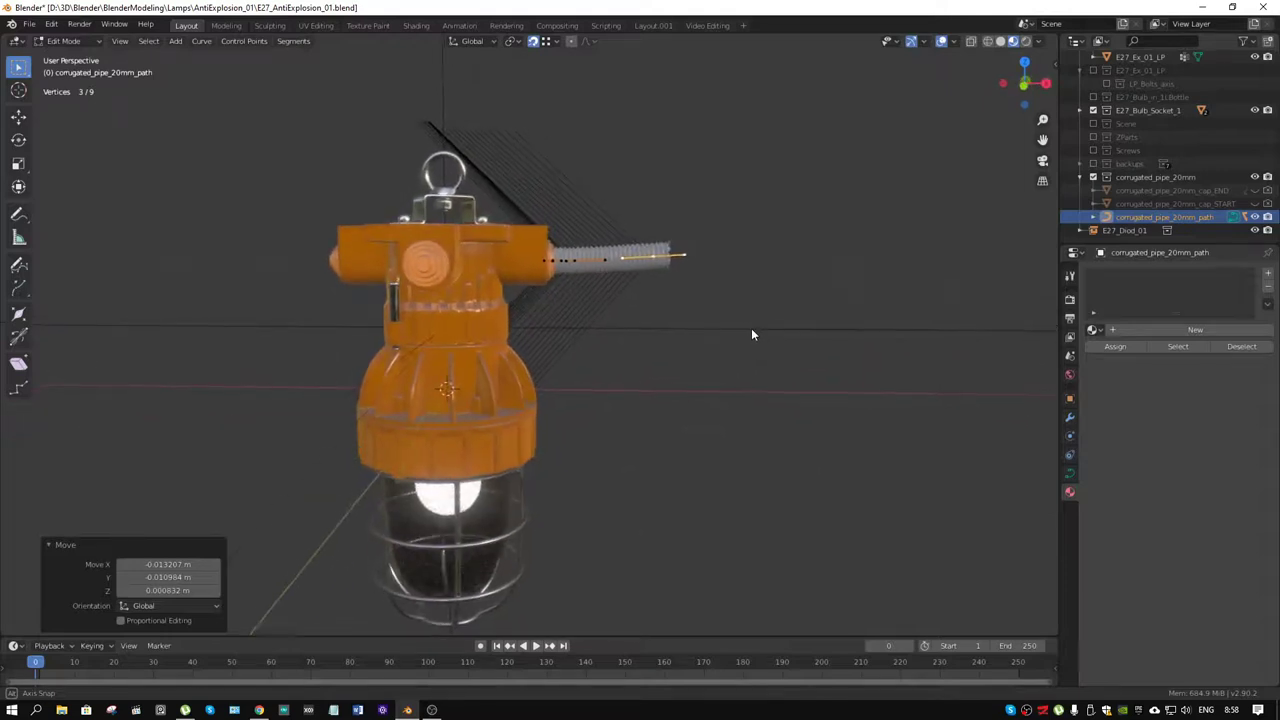
pyautogui.press('g')
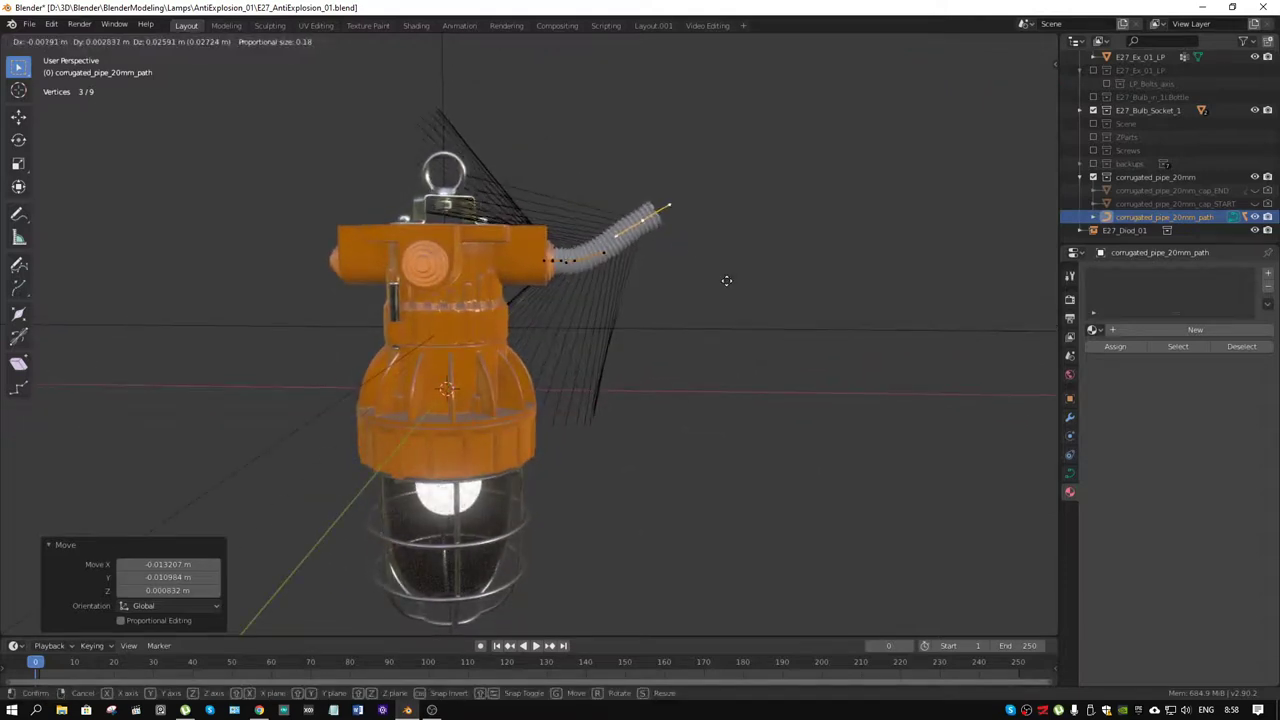
pyautogui.click(727, 287)
# Step: Extrude two new control points so the hose arches up and curls back toward the lamp
pyautogui.press('e')
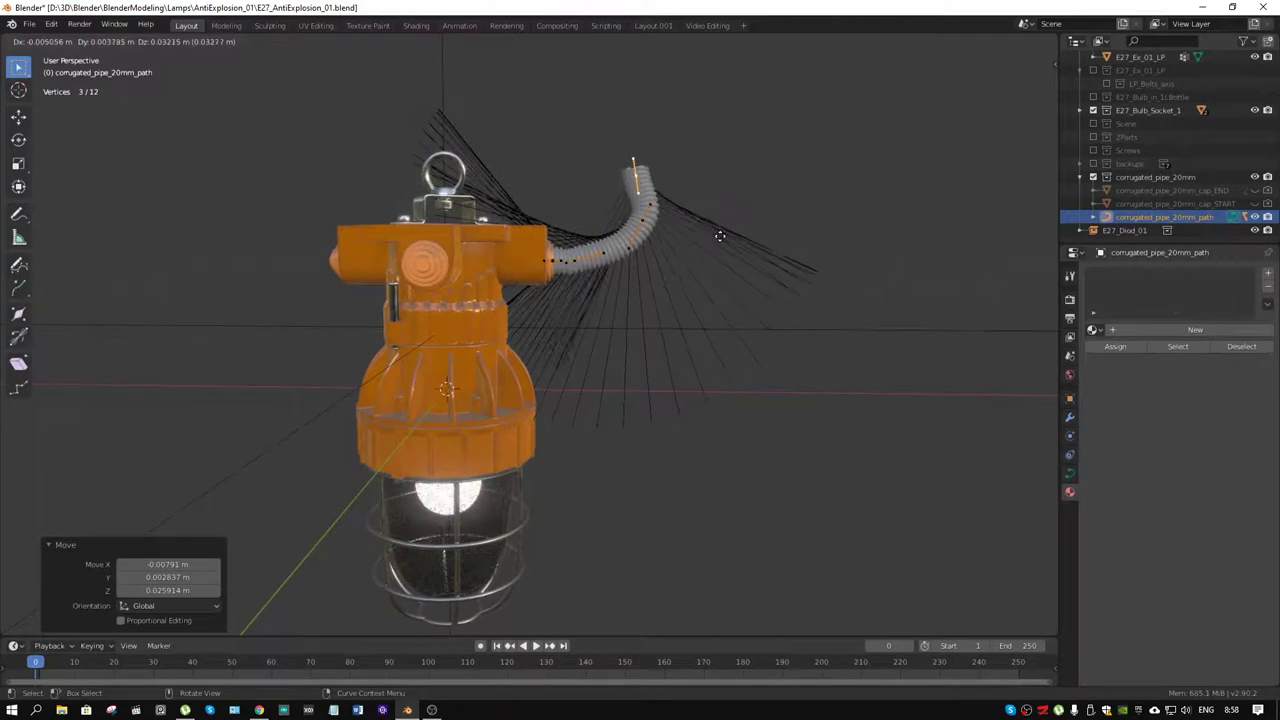
pyautogui.click(720, 231)
pyautogui.press('e')
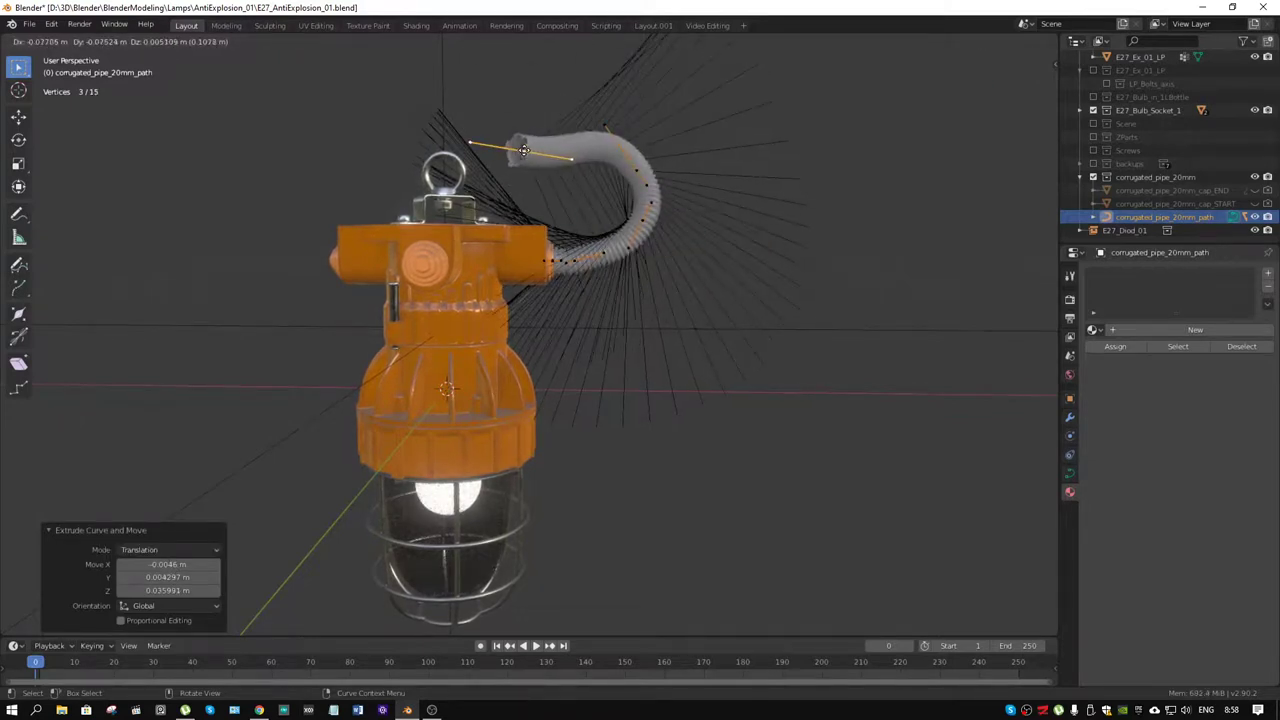
pyautogui.click(523, 150)
pyautogui.moveTo(716, 222)
pyautogui.mouseDown(button='middle')
pyautogui.moveTo(637, 261)
pyautogui.moveTo(644, 276)
pyautogui.moveTo(608, 311)
pyautogui.moveTo(595, 258)
pyautogui.moveTo(566, 312)
pyautogui.mouseUp(button='middle')
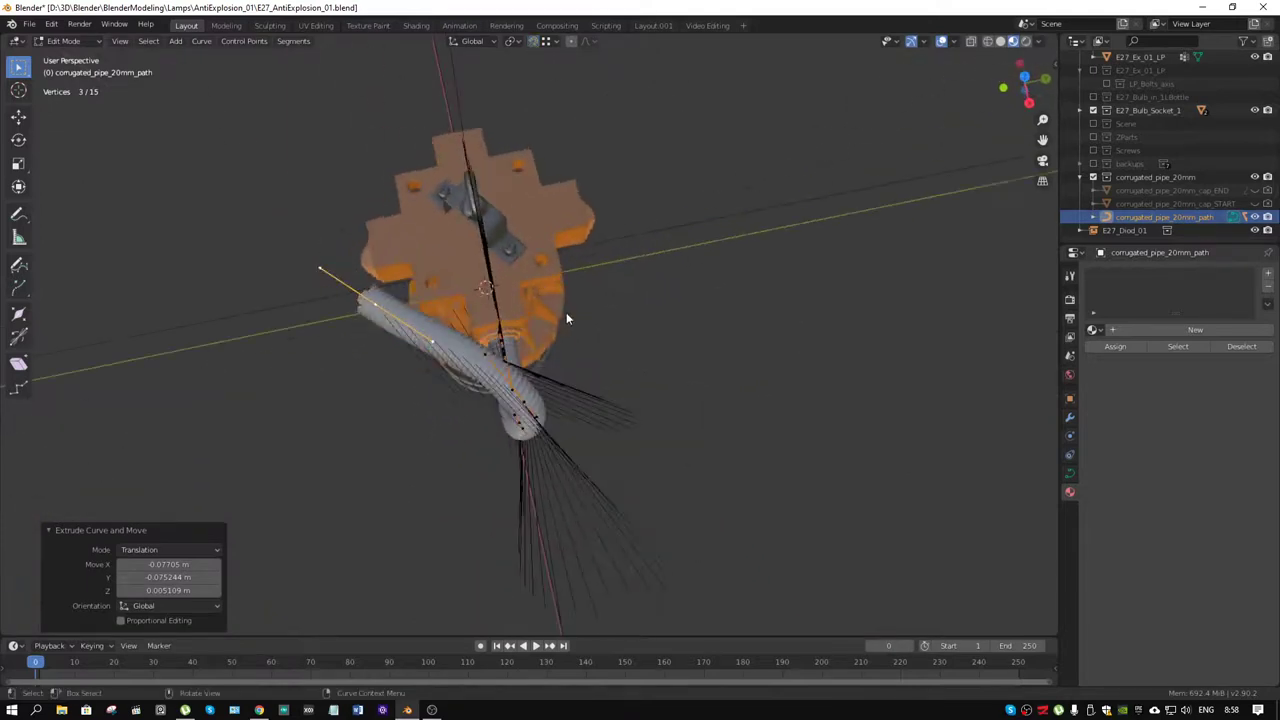
# Step: Shift the hose path's end point along the Y axis
pyautogui.press('g')
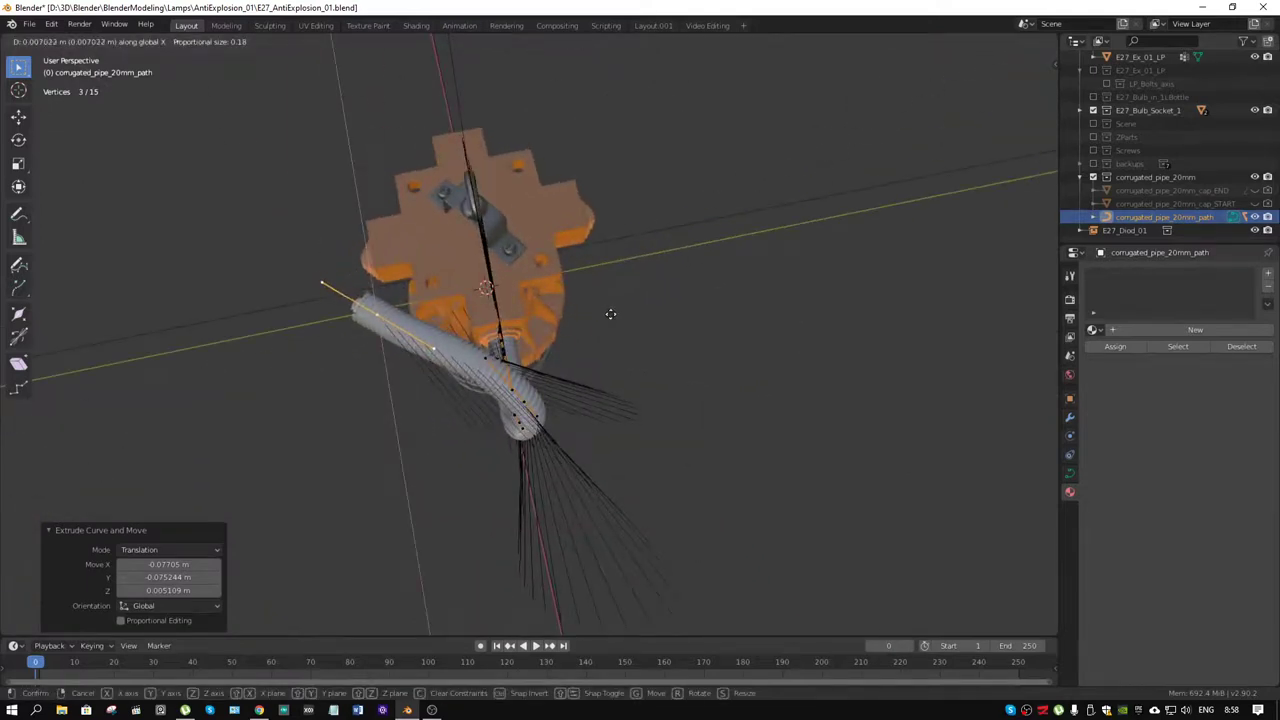
pyautogui.press('y')
pyautogui.click(620, 316)
pyautogui.moveTo(620, 316)
pyautogui.mouseDown(button='middle')
pyautogui.moveTo(713, 207)
pyautogui.moveTo(760, 179)
pyautogui.moveTo(763, 198)
pyautogui.moveTo(738, 192)
pyautogui.moveTo(746, 211)
pyautogui.mouseUp(button='middle')
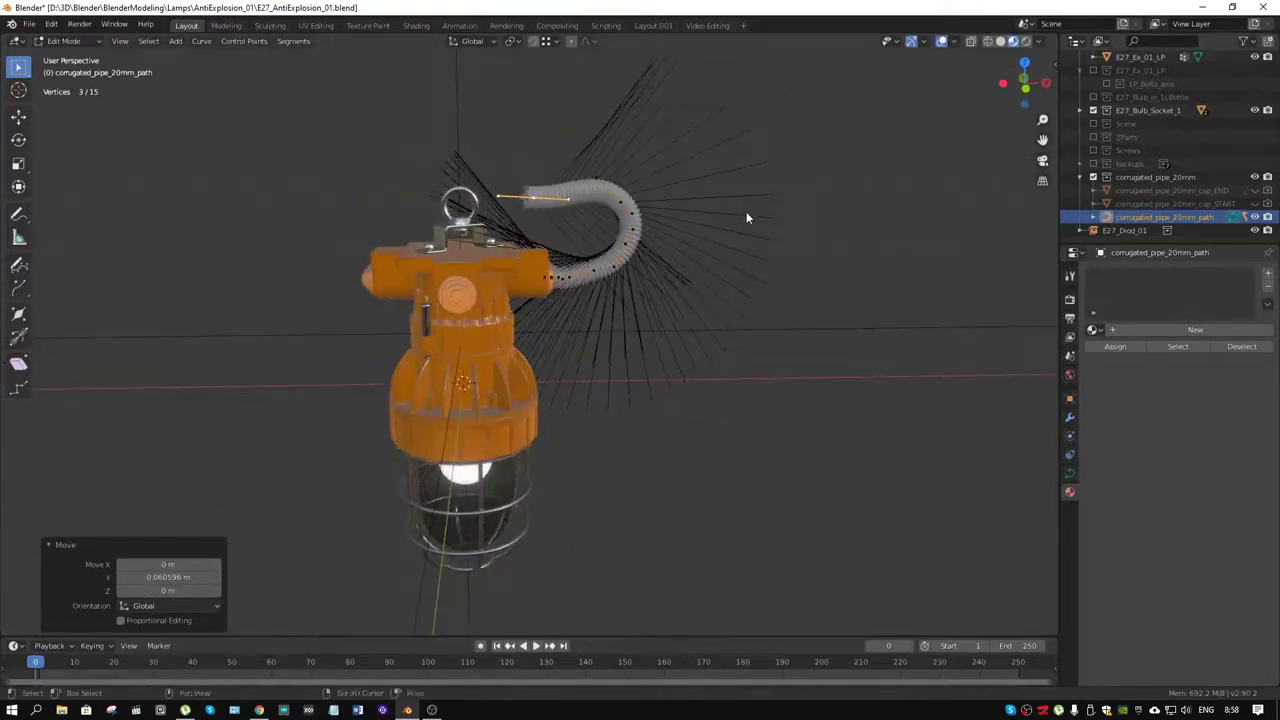
# Step: In front orthographic view, extrude two new hose points straight upward
pyautogui.press('KP_1')
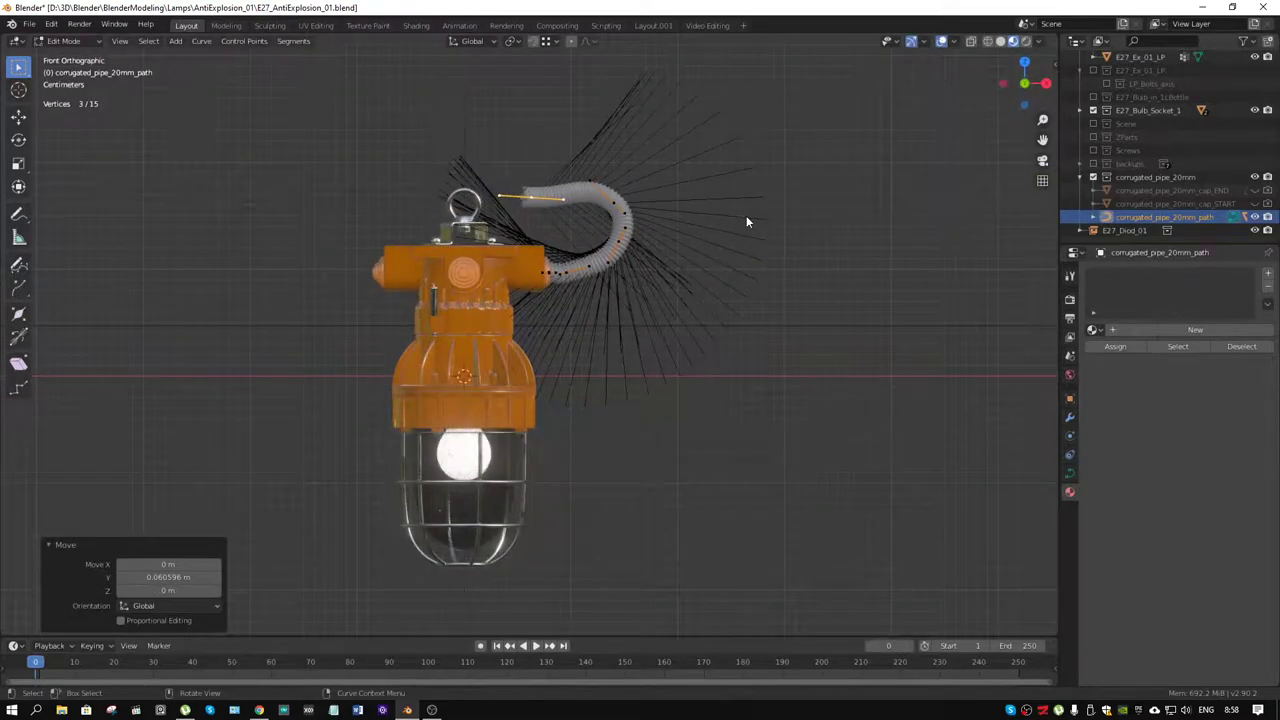
pyautogui.press('e')
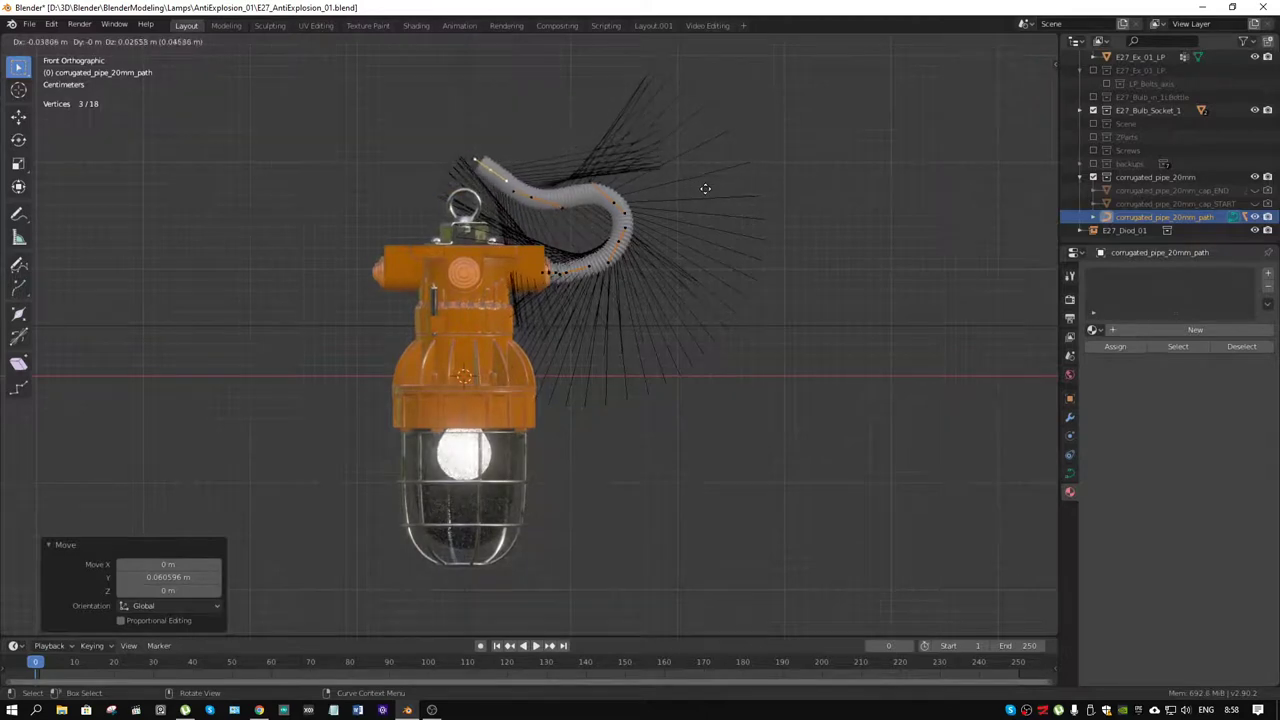
pyautogui.click(711, 190)
pyautogui.press('e')
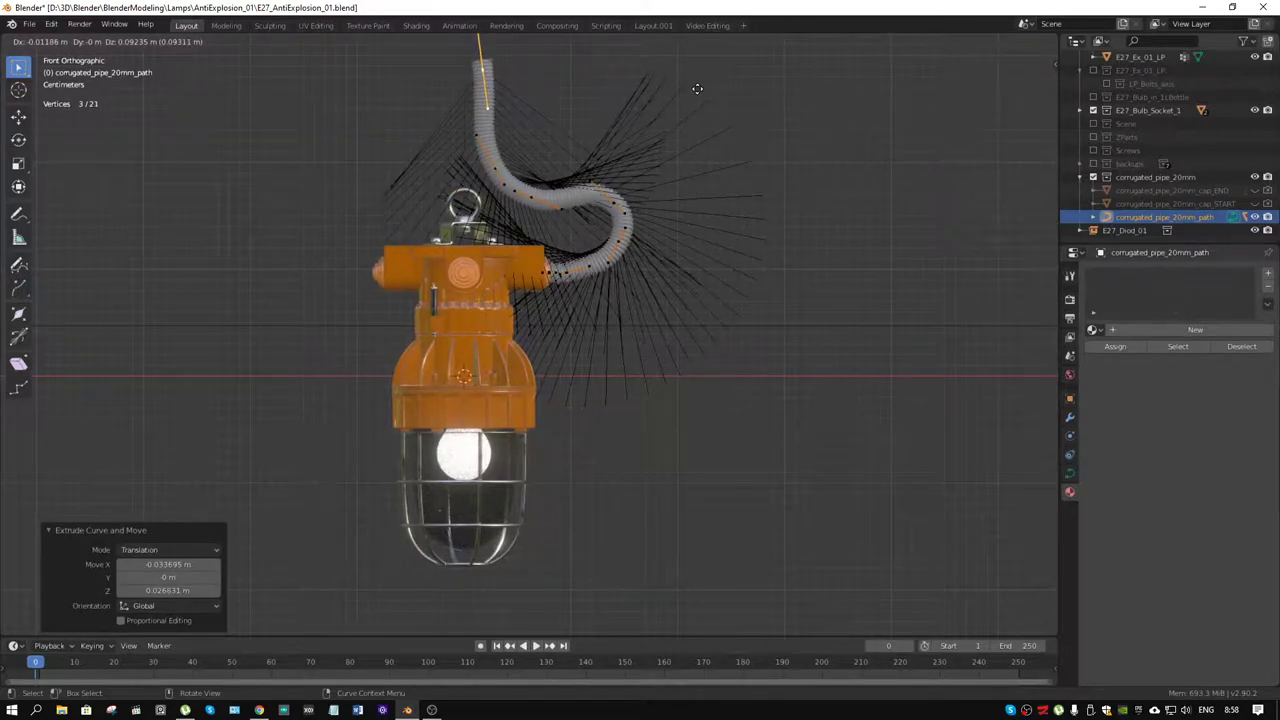
pyautogui.click(710, 110)
pyautogui.keyDown('shift'); pyautogui.moveTo(723, 133); pyautogui.dragTo(701, 260, button='middle'); pyautogui.keyUp('shift')
# Step: Extrude three more points rising and turning right, forming the S-curve and long run along X
pyautogui.press('e')
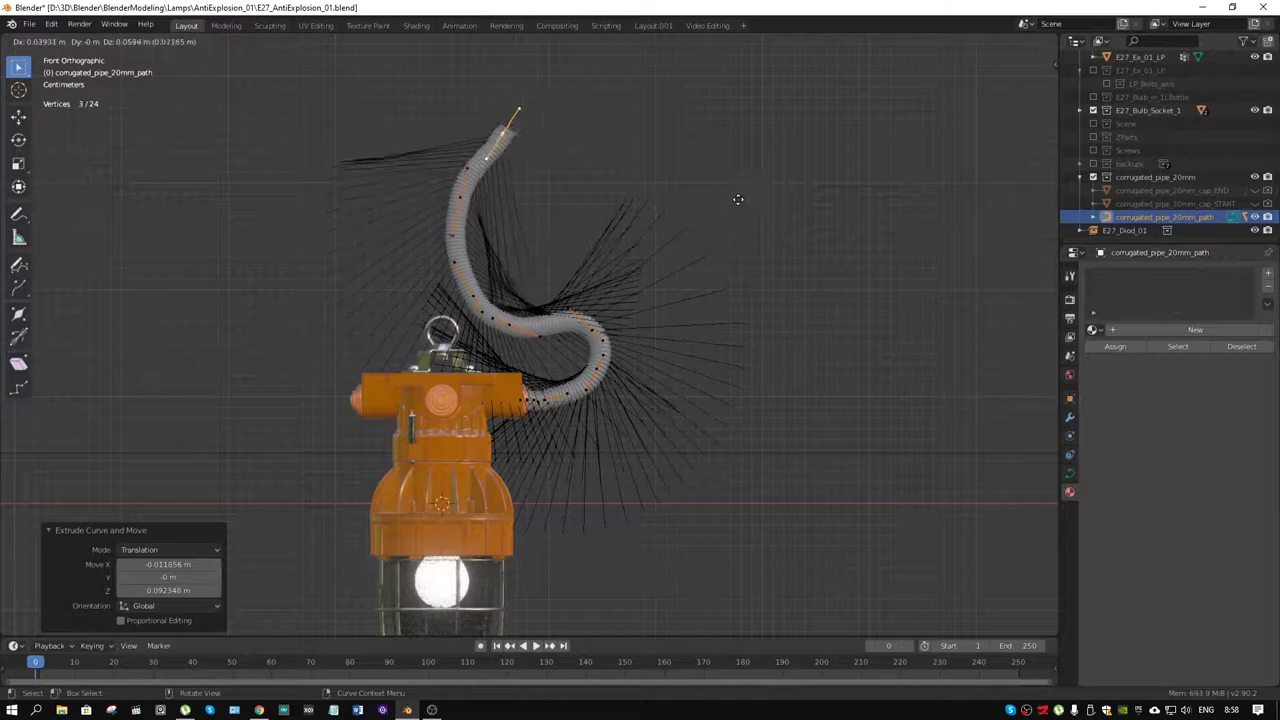
pyautogui.click(732, 200)
pyautogui.press('e')
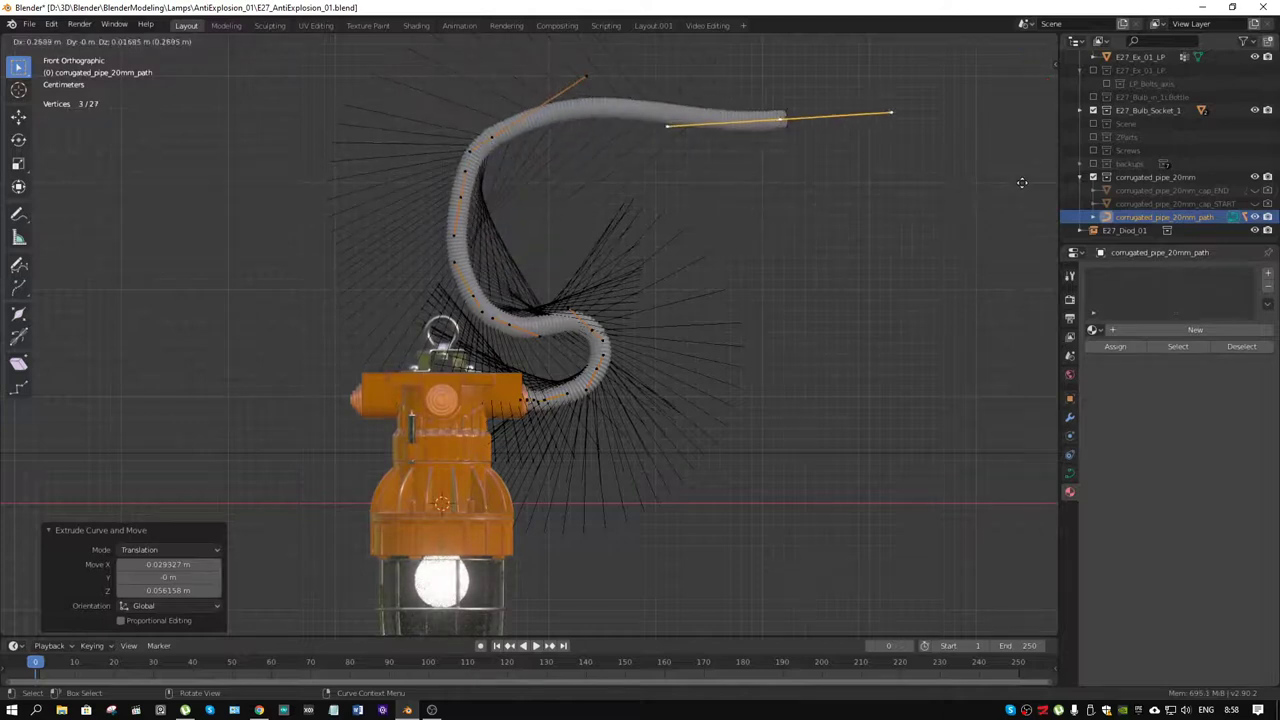
pyautogui.click(556, 198)
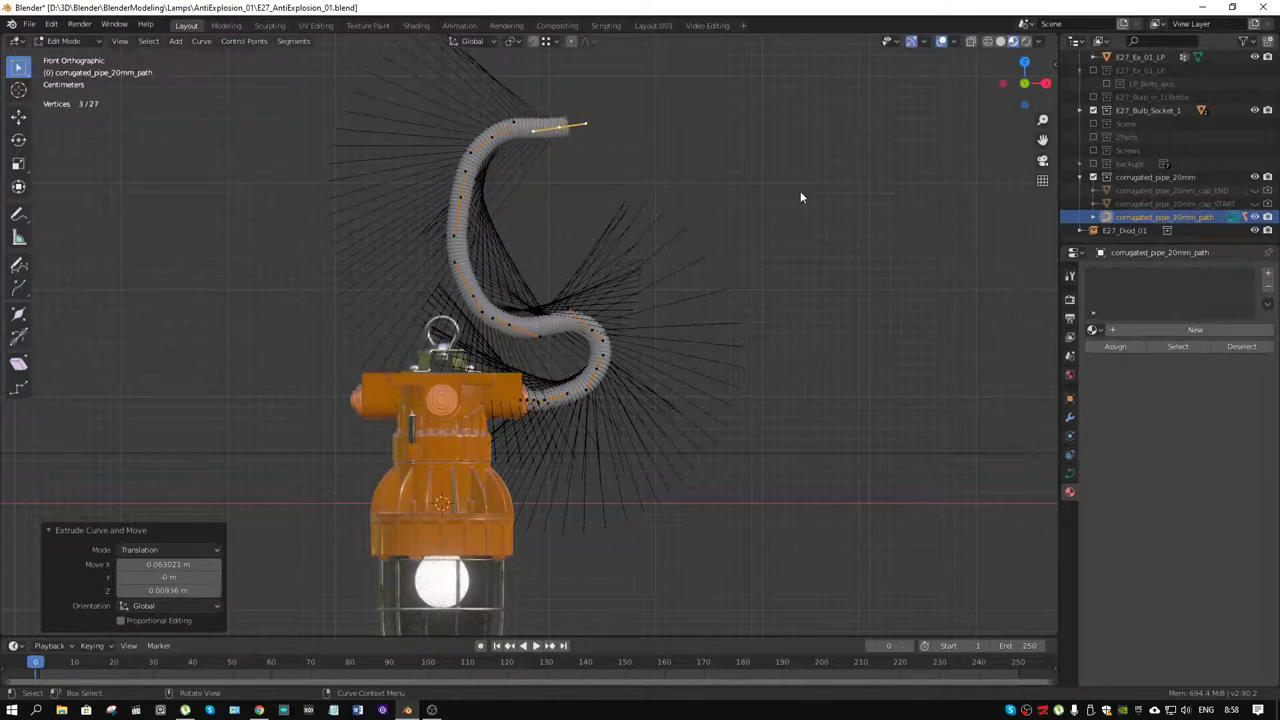
pyautogui.keyDown('shift'); pyautogui.moveTo(906, 304); pyautogui.dragTo(858, 297, button='middle'); pyautogui.keyUp('shift')
pyautogui.scroll(-3, 858, 297)
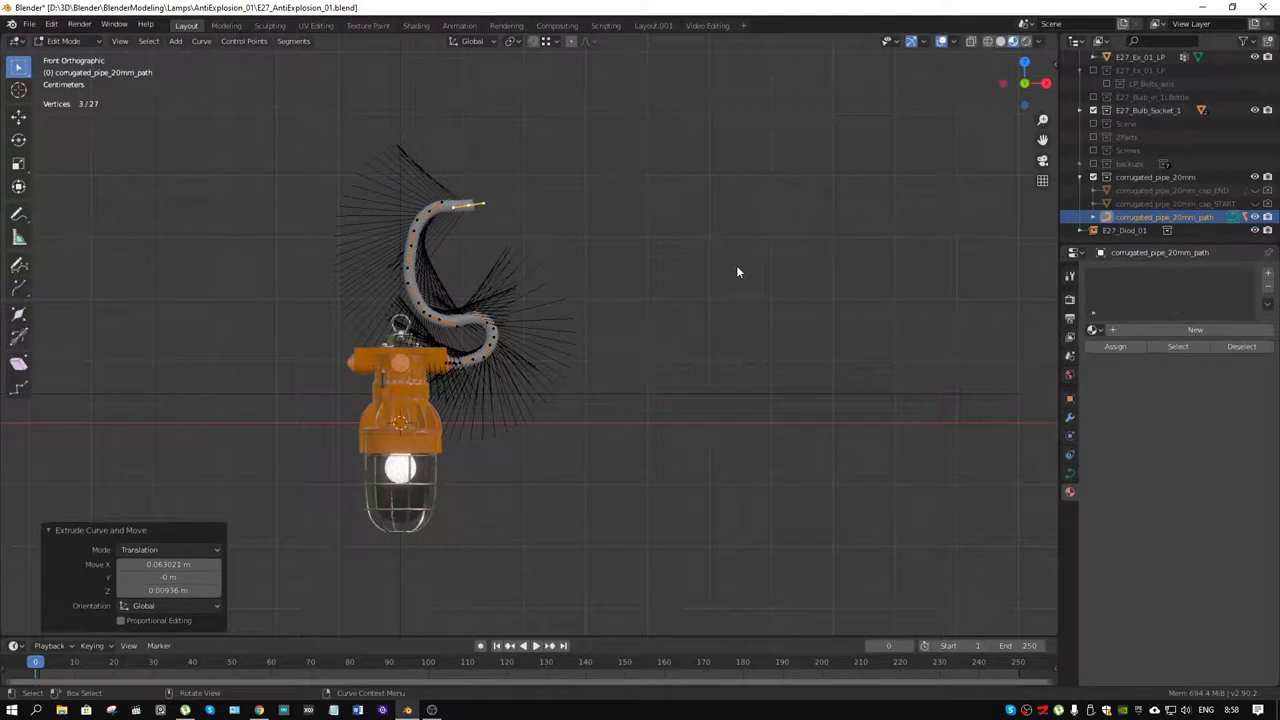
pyautogui.press('e')
pyautogui.click(870, 271)
pyautogui.moveTo(872, 271)
pyautogui.mouseDown(button='middle')
pyautogui.moveTo(680, 360)
pyautogui.moveTo(639, 410)
pyautogui.mouseUp(button='middle')
pyautogui.press('KP_7')
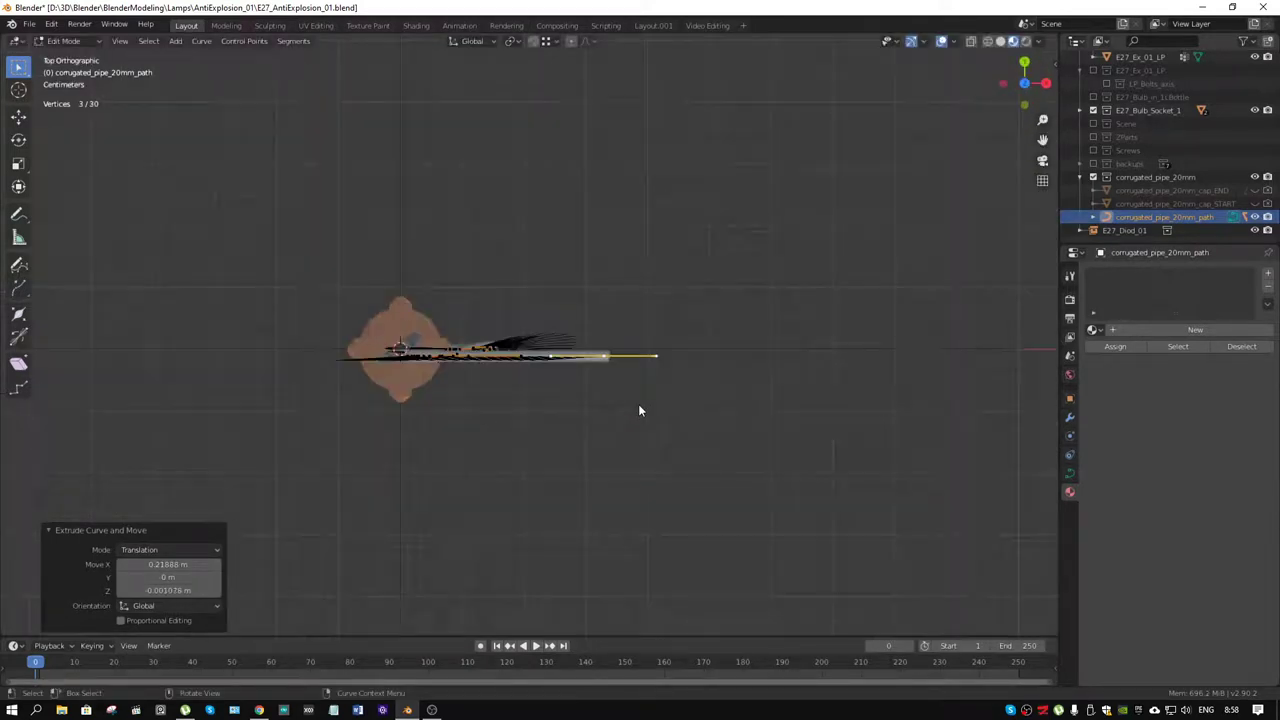
# Step: In top view, adjust the end point and extrude a new segment bending toward the back along Y
pyautogui.press('g')
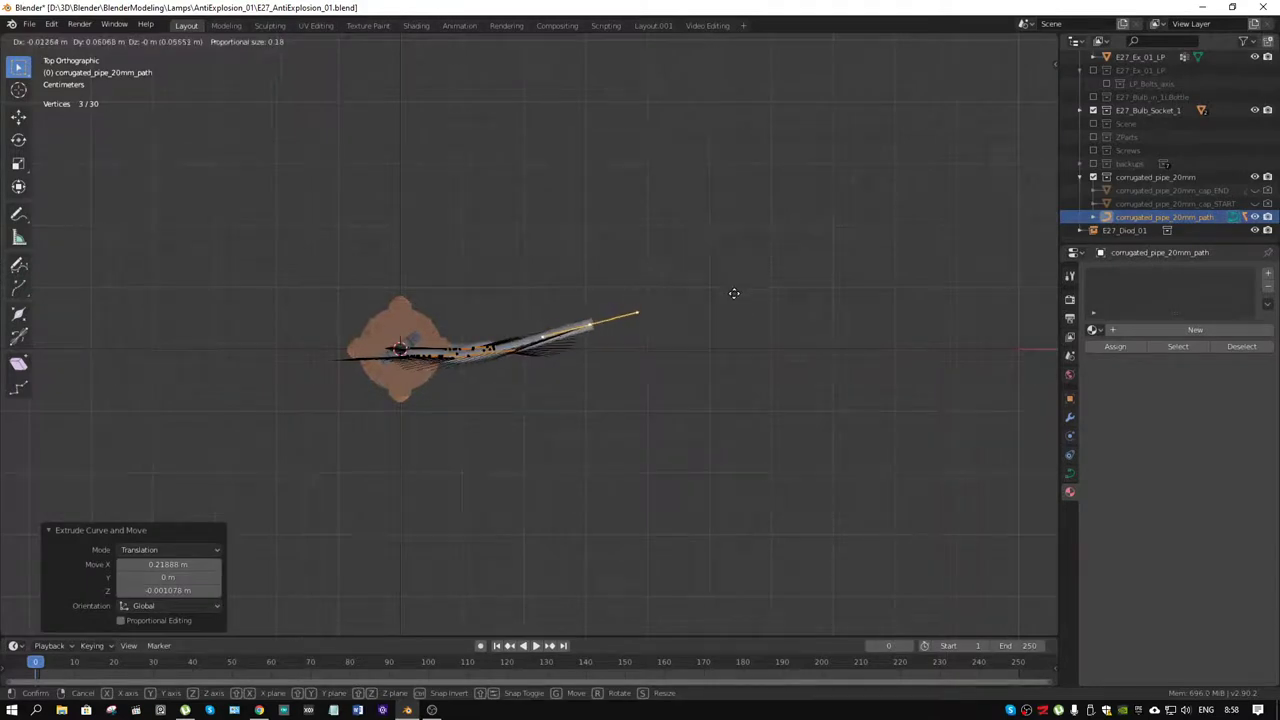
pyautogui.click(734, 293)
pyautogui.press('e')
pyautogui.click(731, 187)
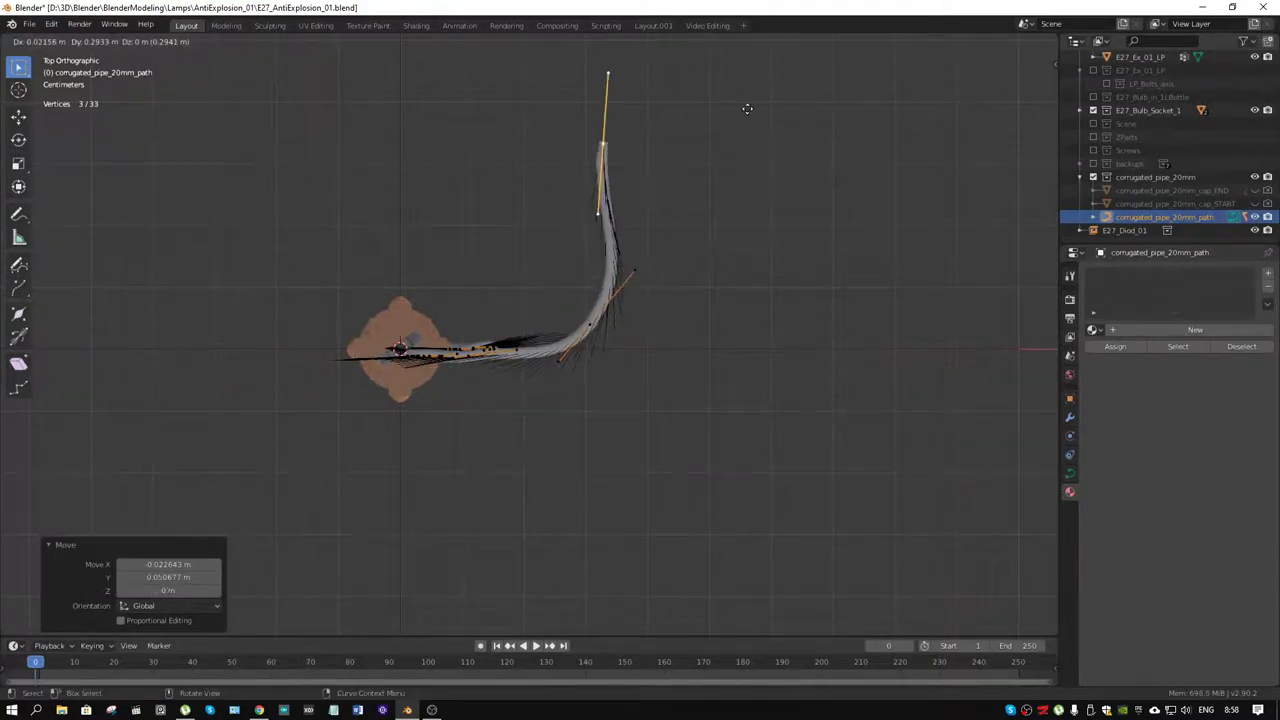
pyautogui.click(747, 110)
pyautogui.moveTo(756, 205)
pyautogui.mouseDown(button='middle')
pyautogui.moveTo(729, 318)
pyautogui.moveTo(708, 214)
pyautogui.mouseUp(button='middle')
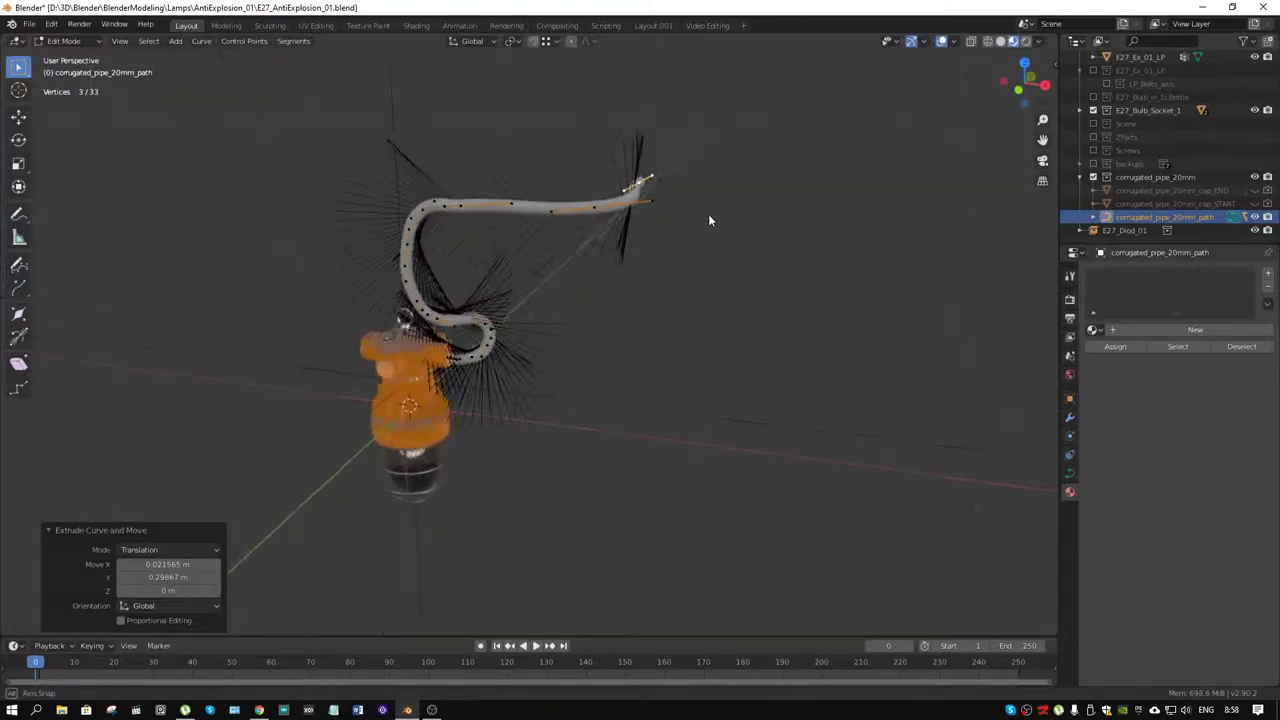
# Step: Set all hose path handles to Automatic, then deselect the points
pyautogui.press('a')
pyautogui.rightClick(673, 234)
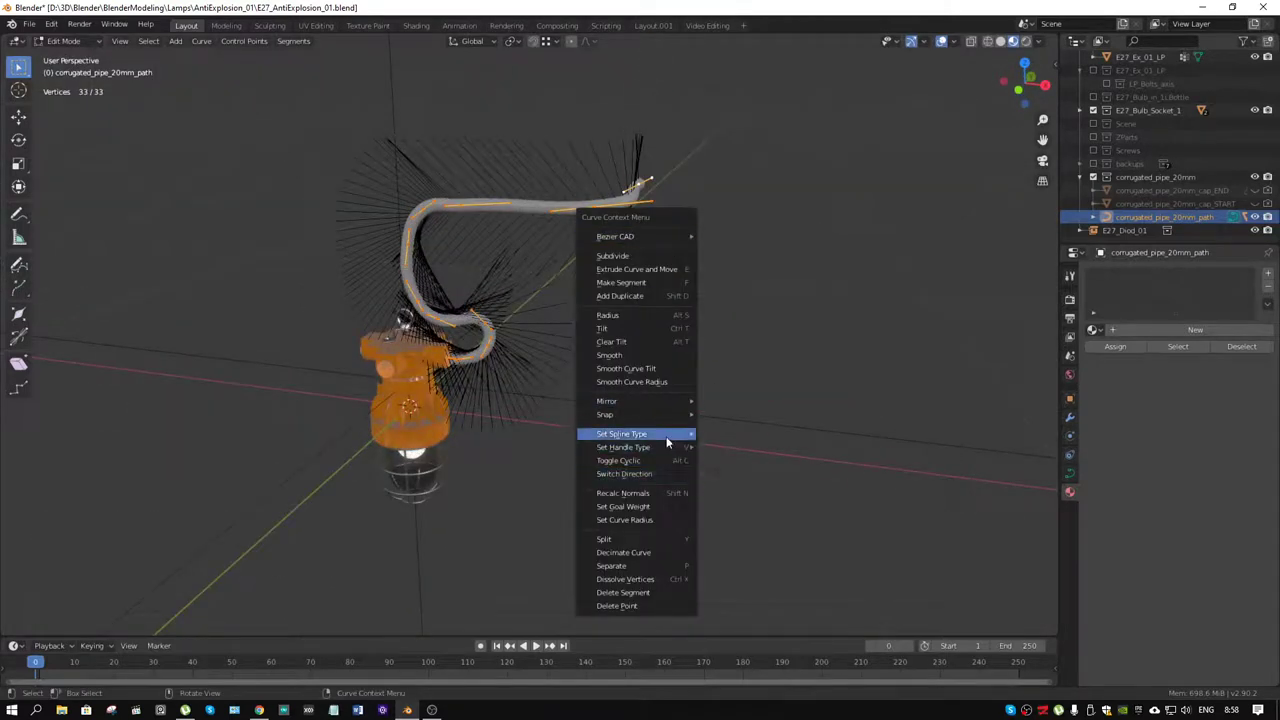
pyautogui.moveTo(623, 447)
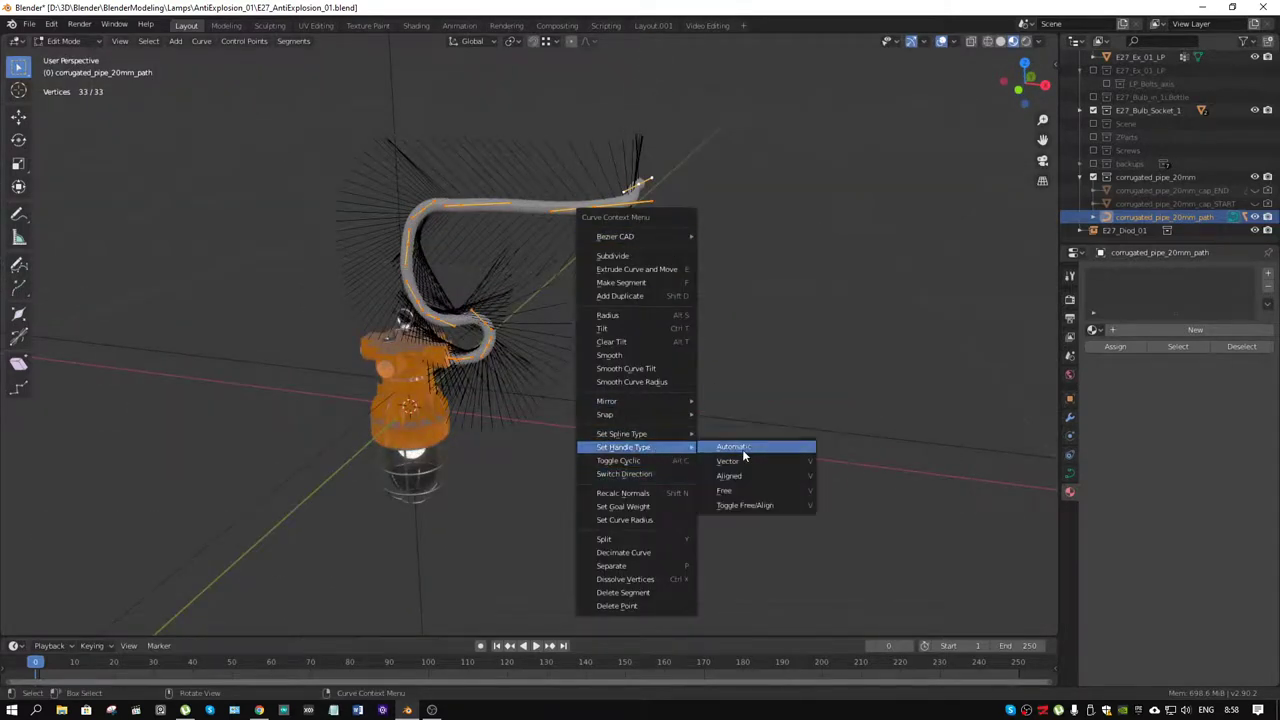
pyautogui.click(743, 452)
pyautogui.click(694, 394)
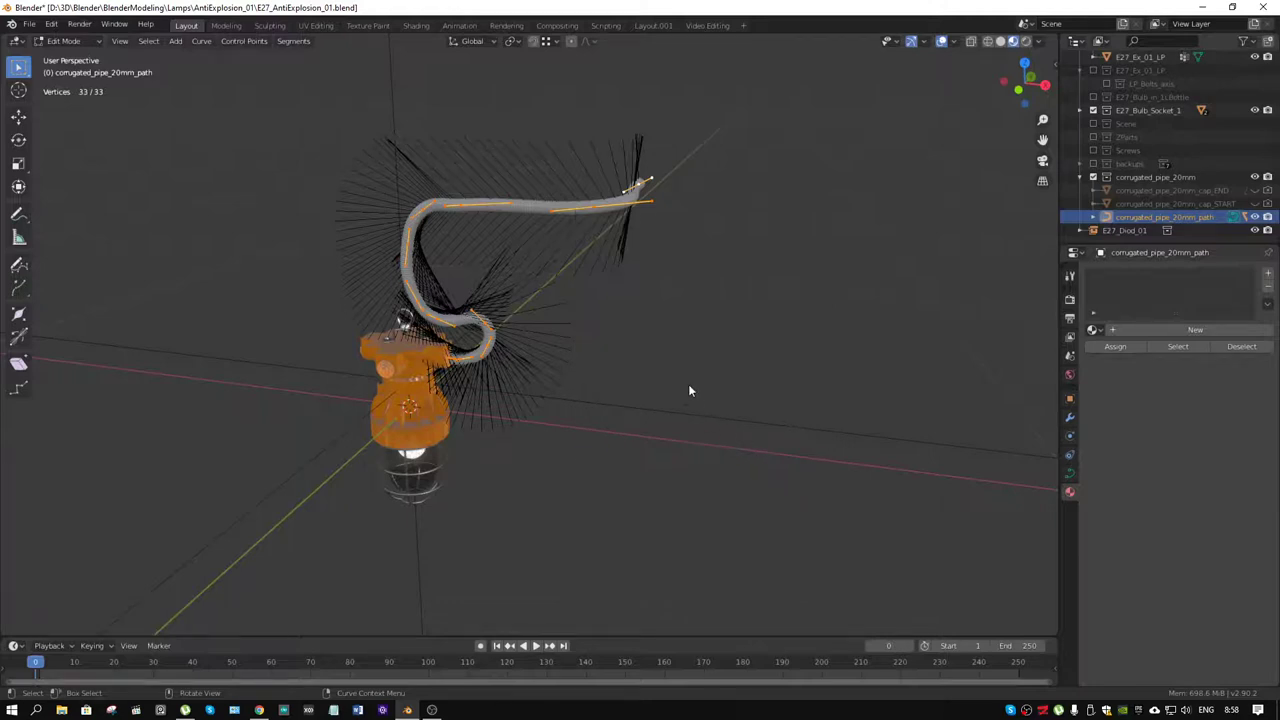
pyautogui.moveTo(674, 368); pyautogui.dragTo(603, 295, button='middle')
pyautogui.scroll(3, 520, 330)
pyautogui.scroll(1, 456, 330)
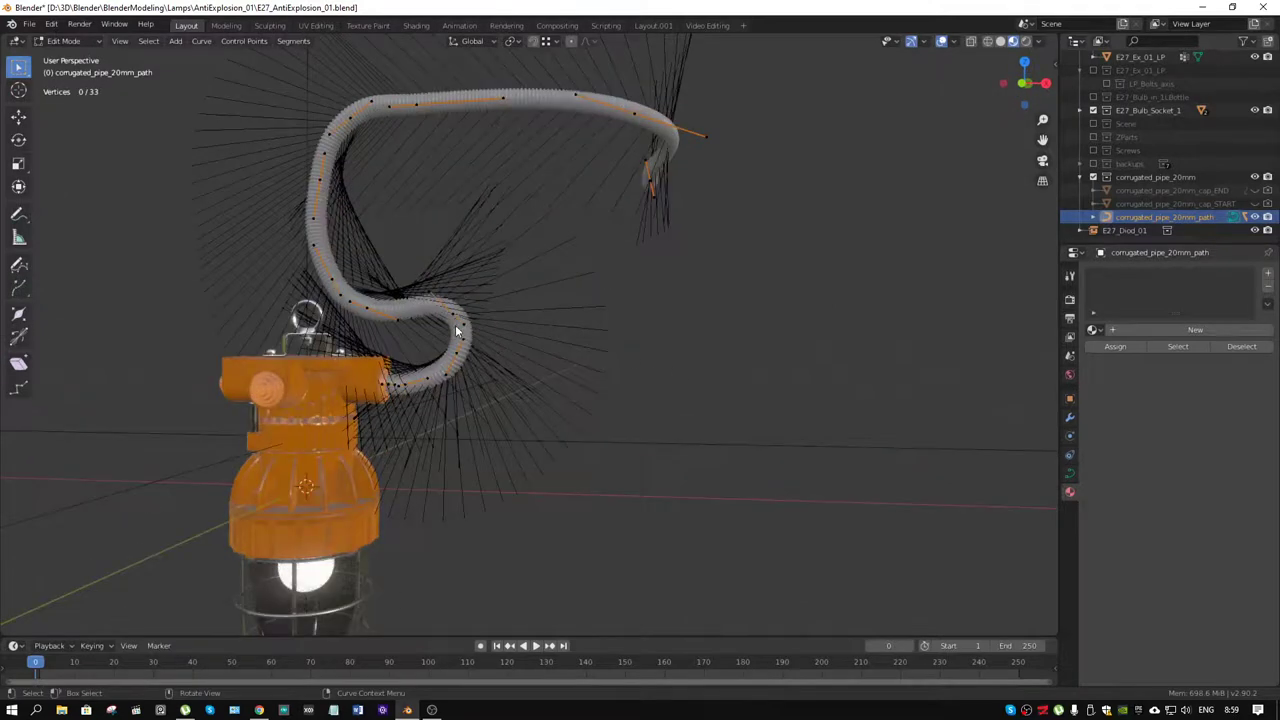
# Step: Convert the whole hose path to a Bezier spline and set its handles to Automatic
pyautogui.press('a')
pyautogui.rightClick(627, 347)
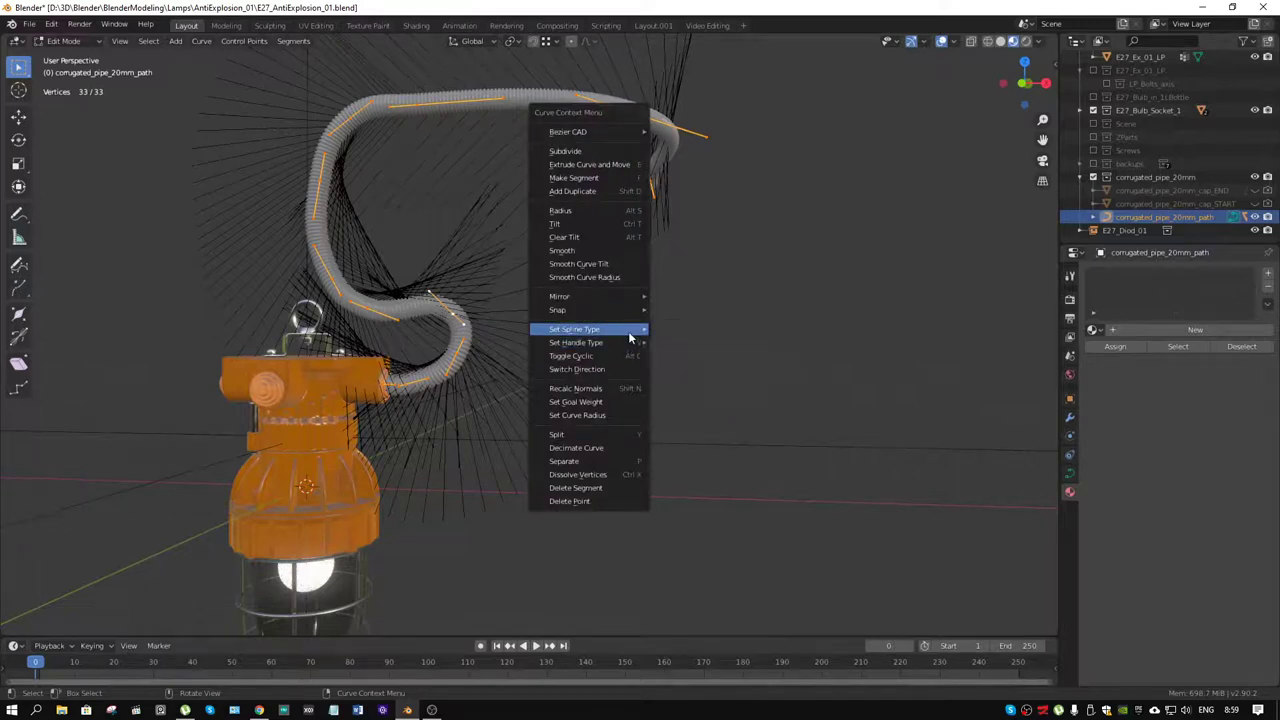
pyautogui.moveTo(575, 329)
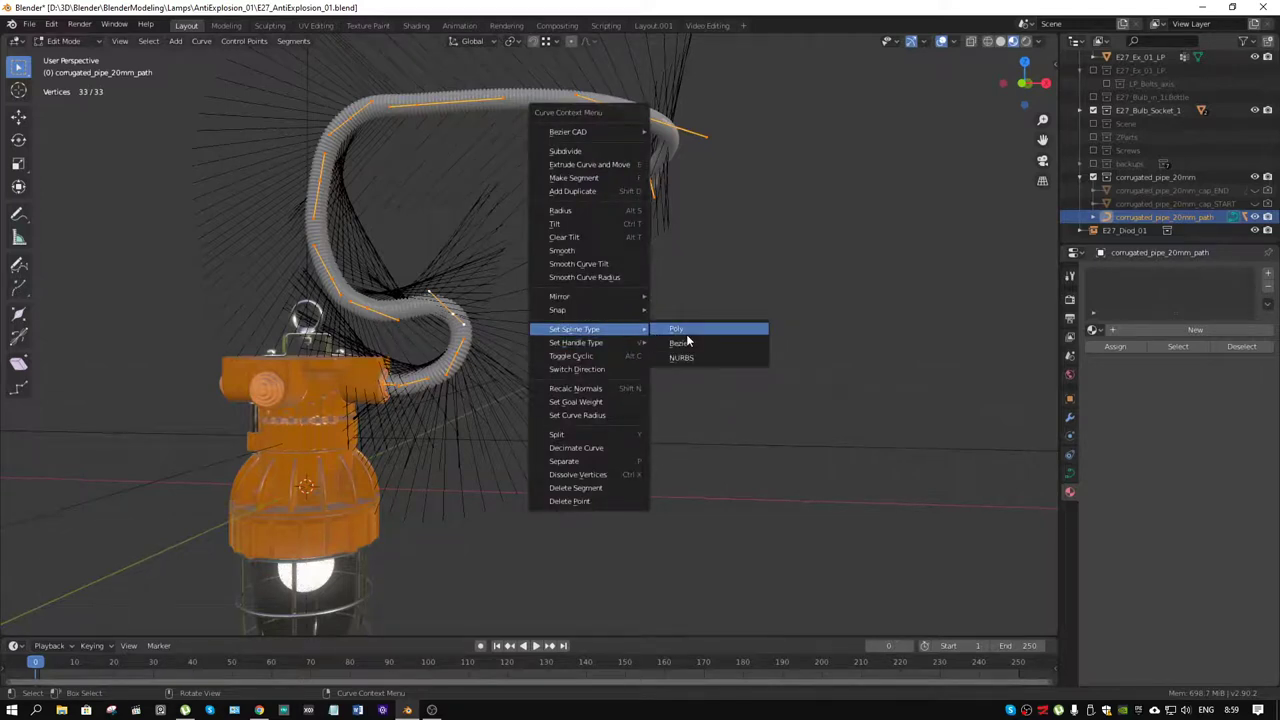
pyautogui.click(688, 334)
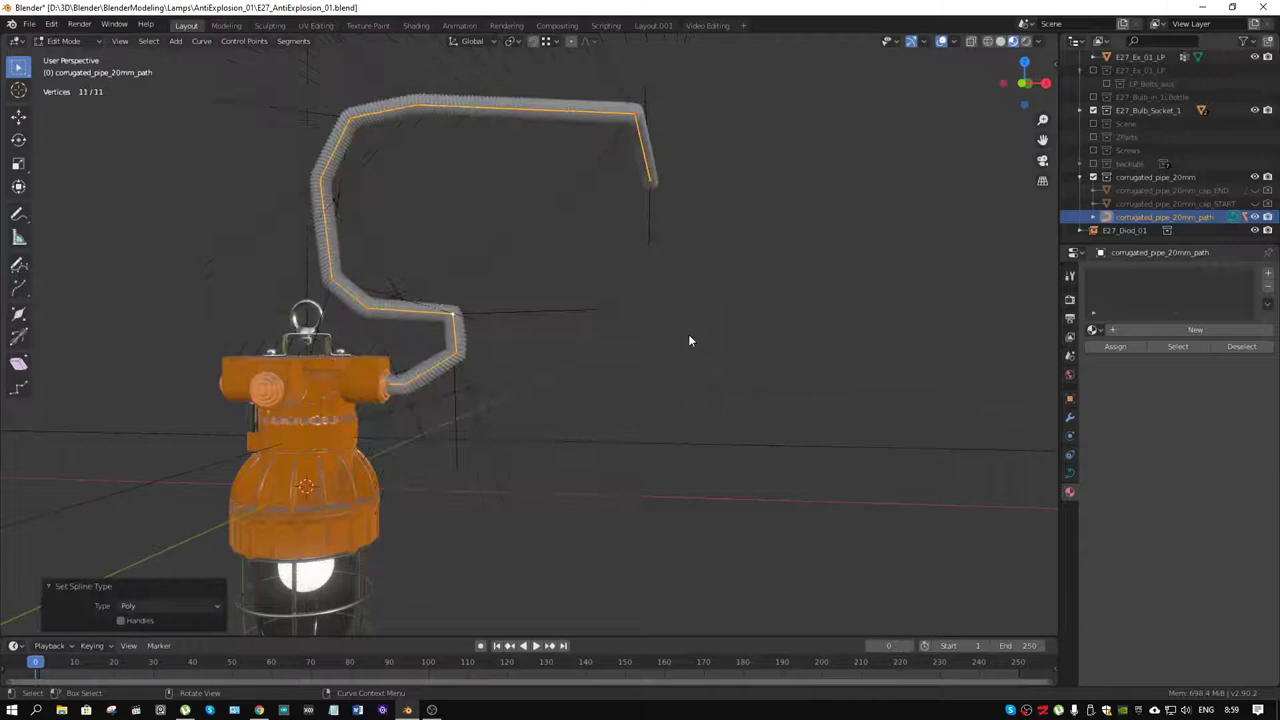
pyautogui.rightClick(496, 337)
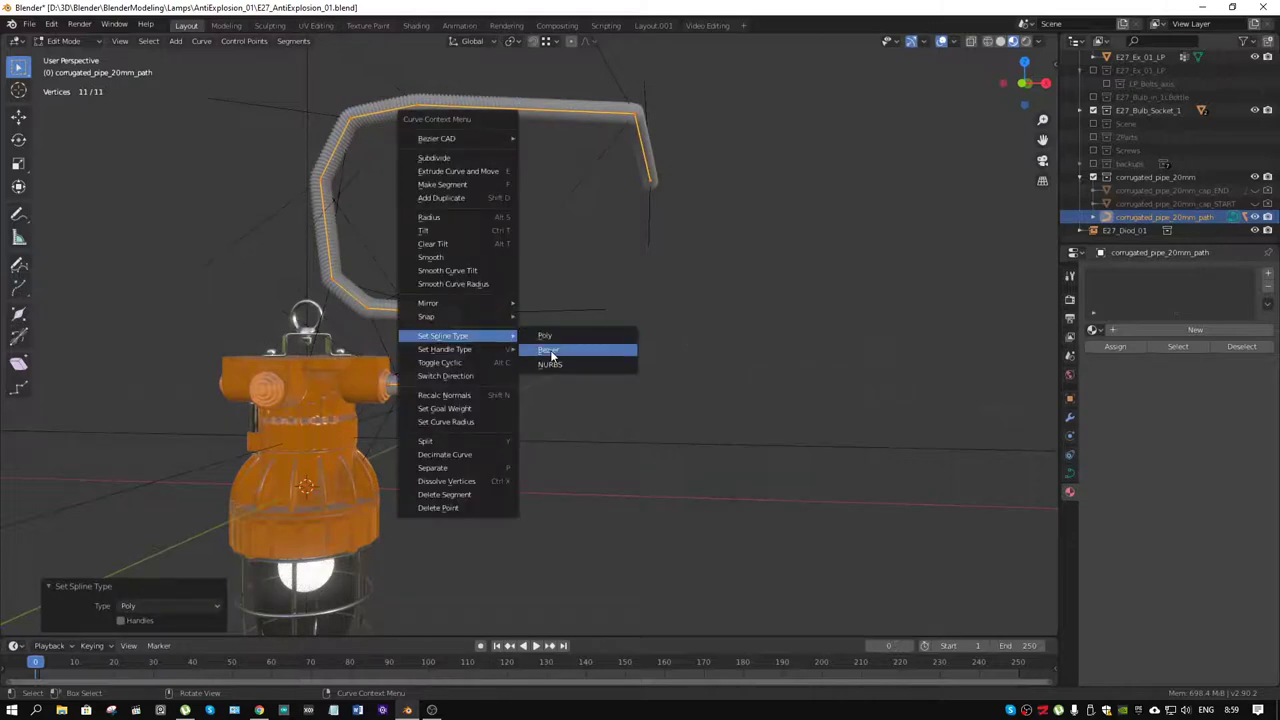
pyautogui.click(550, 353)
pyautogui.rightClick(474, 343)
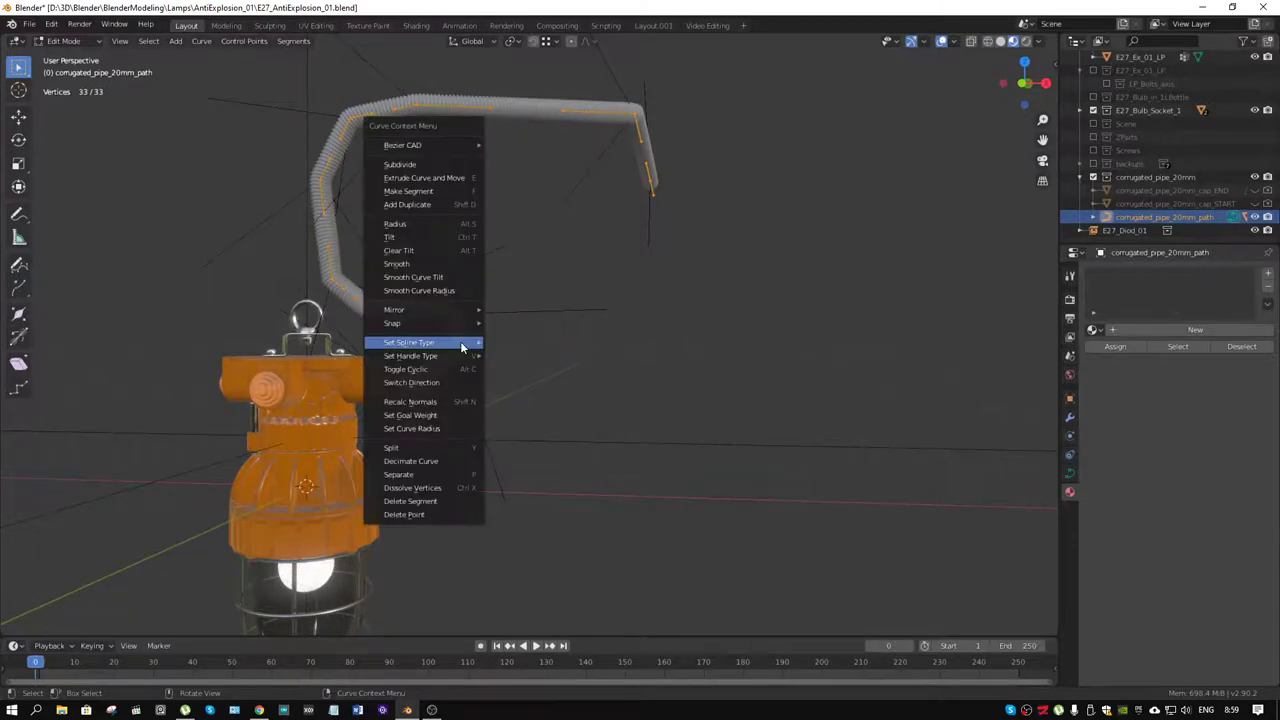
pyautogui.moveTo(410, 356)
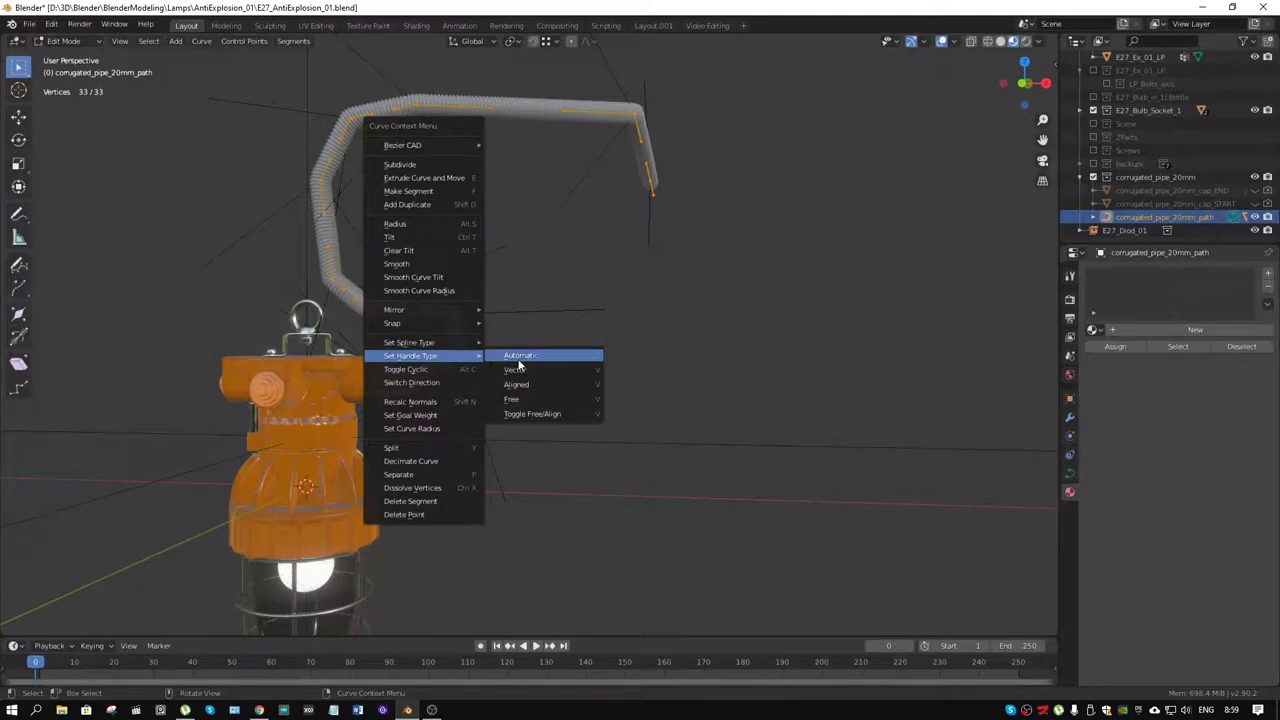
pyautogui.click(519, 356)
# Step: Deselect the path points, return to Object Mode, and deselect the hose path object
pyautogui.hotkey('alt', 'a')
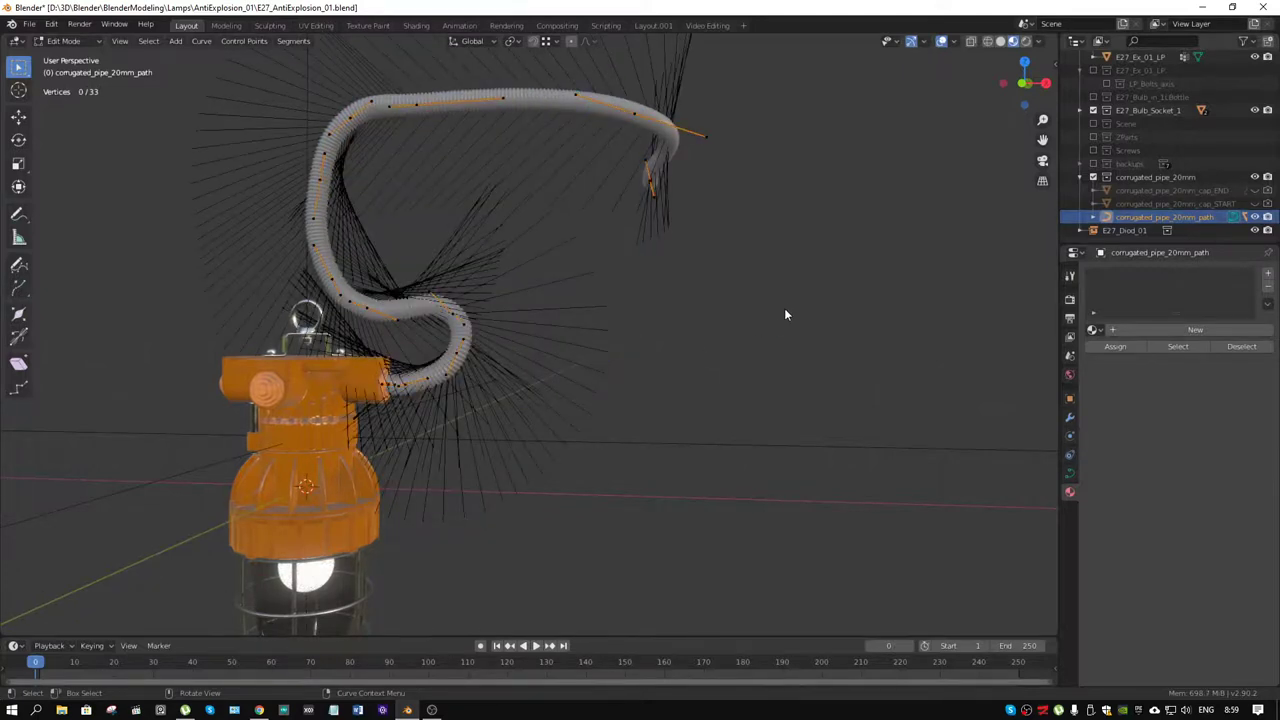
pyautogui.moveTo(784, 308); pyautogui.dragTo(707, 354, button='middle')
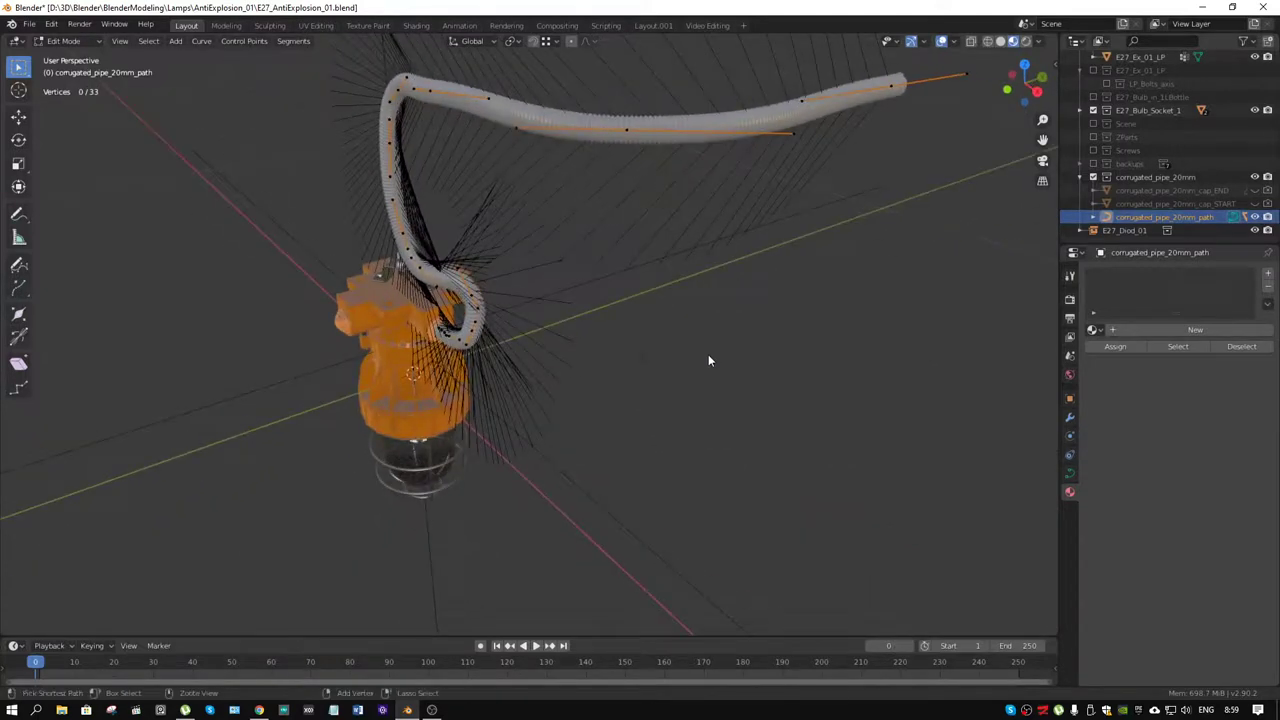
pyautogui.hotkey('ctrl', 'Tab')
pyautogui.click(676, 357)
pyautogui.hotkey('alt', 'a')
# Step: Orbit and zoom around the lamp to inspect the smoothed hose and its open end
pyautogui.moveTo(623, 306)
pyautogui.mouseDown(button='middle')
pyautogui.moveTo(671, 263)
pyautogui.moveTo(640, 286)
pyautogui.mouseUp(button='middle')
pyautogui.scroll(5, 477, 345)
pyautogui.moveTo(477, 345)
pyautogui.mouseDown(button='middle')
pyautogui.moveTo(716, 330)
pyautogui.moveTo(772, 346)
pyautogui.moveTo(759, 352)
pyautogui.moveTo(737, 217)
pyautogui.moveTo(683, 406)
pyautogui.moveTo(686, 390)
pyautogui.moveTo(832, 423)
pyautogui.moveTo(557, 377)
pyautogui.moveTo(597, 346)
pyautogui.moveTo(474, 236)
pyautogui.moveTo(543, 227)
pyautogui.moveTo(605, 290)
pyautogui.moveTo(630, 280)
pyautogui.moveTo(624, 307)
pyautogui.moveTo(771, 314)
pyautogui.moveTo(763, 274)
pyautogui.moveTo(660, 366)
pyautogui.moveTo(686, 363)
pyautogui.moveTo(628, 357)
pyautogui.moveTo(663, 367)
pyautogui.mouseUp(button='middle')
pyautogui.scroll(-2, 759, 349)
pyautogui.scroll(3, 473, 236)
pyautogui.scroll(3, 659, 367)
pyautogui.scroll(-2, 659, 367)
pyautogui.scroll(-3, 662, 364)
# Step: Check the Render and Output properties, then return to the Render properties
pyautogui.click(1069, 300)
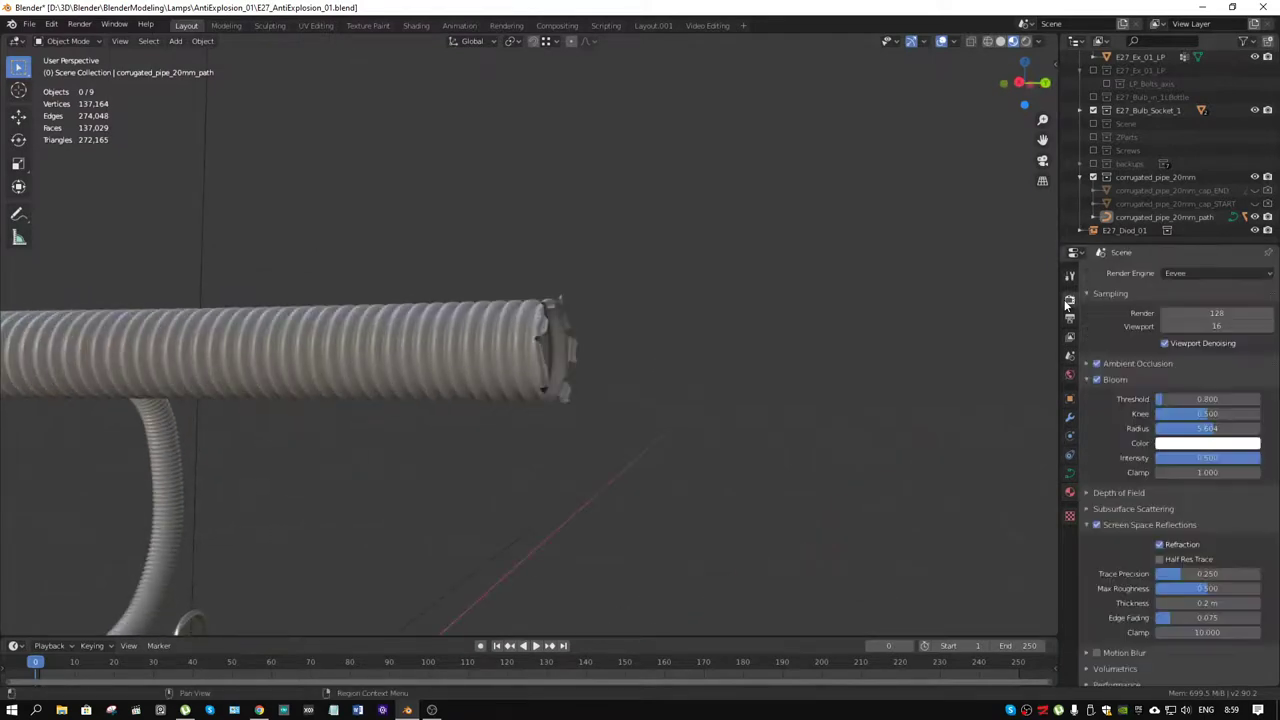
pyautogui.click(1070, 317)
pyautogui.click(1070, 302)
pyautogui.moveTo(622, 398)
pyautogui.mouseDown(button='middle')
pyautogui.moveTo(557, 406)
pyautogui.moveTo(758, 309)
pyautogui.moveTo(714, 315)
pyautogui.moveTo(760, 309)
pyautogui.moveTo(657, 357)
pyautogui.moveTo(595, 465)
pyautogui.moveTo(677, 221)
pyautogui.moveTo(571, 346)
pyautogui.mouseUp(button='middle')
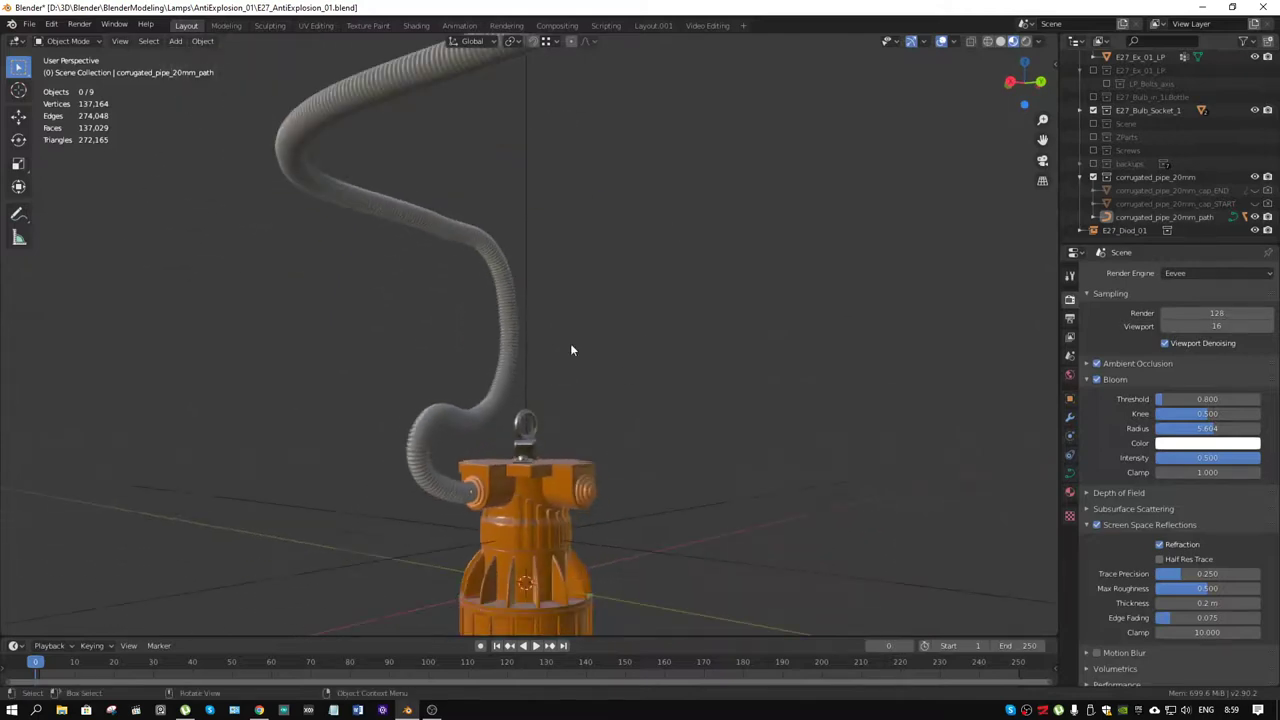
# Step: Select corrugated_pipe_20mm_path in the Outliner and put it in Edit Mode
pyautogui.click(427, 432)
pyautogui.hotkey('ctrl', 'Tab')
pyautogui.click(472, 442)
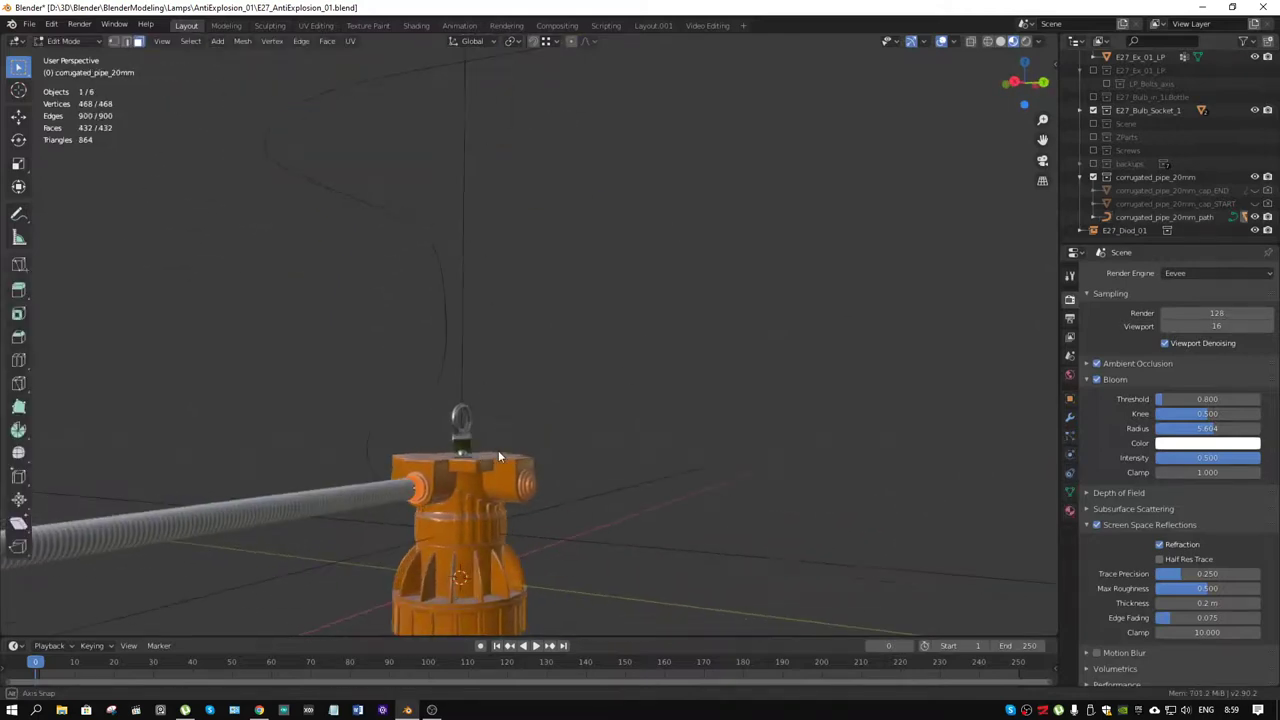
pyautogui.hotkey('ctrl', 'Tab')
pyautogui.click(407, 455)
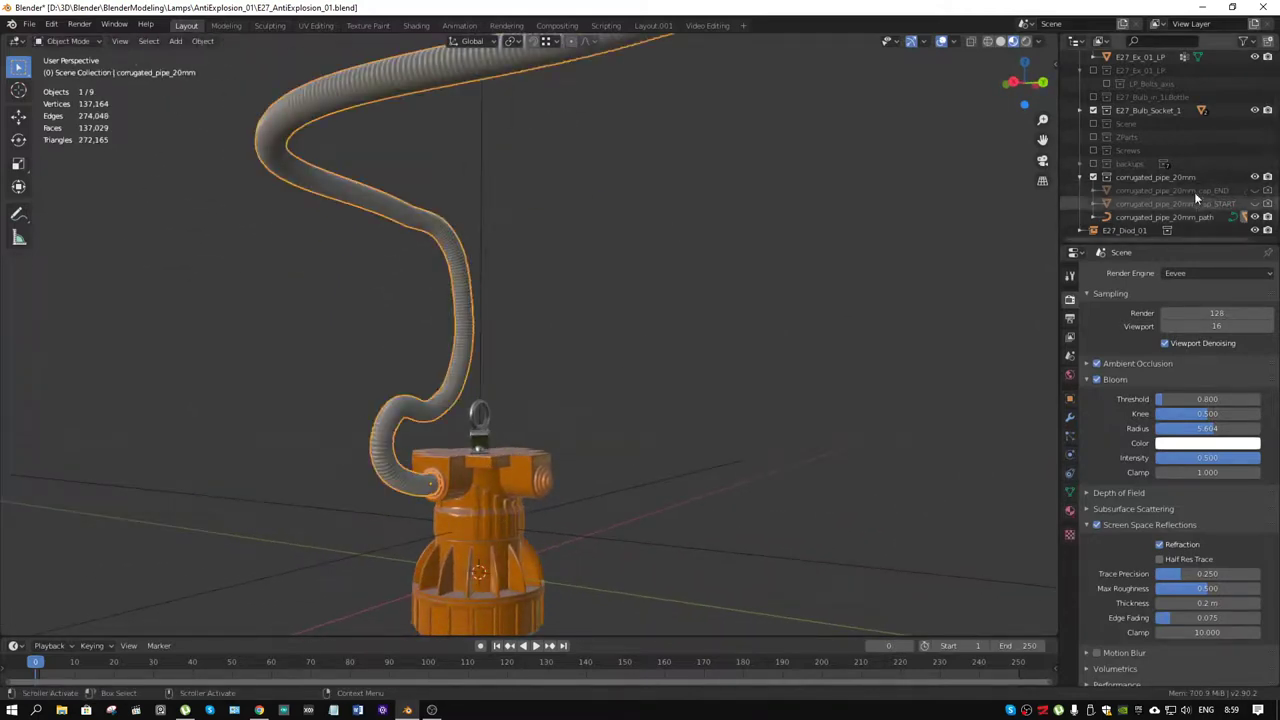
pyautogui.click(1150, 217)
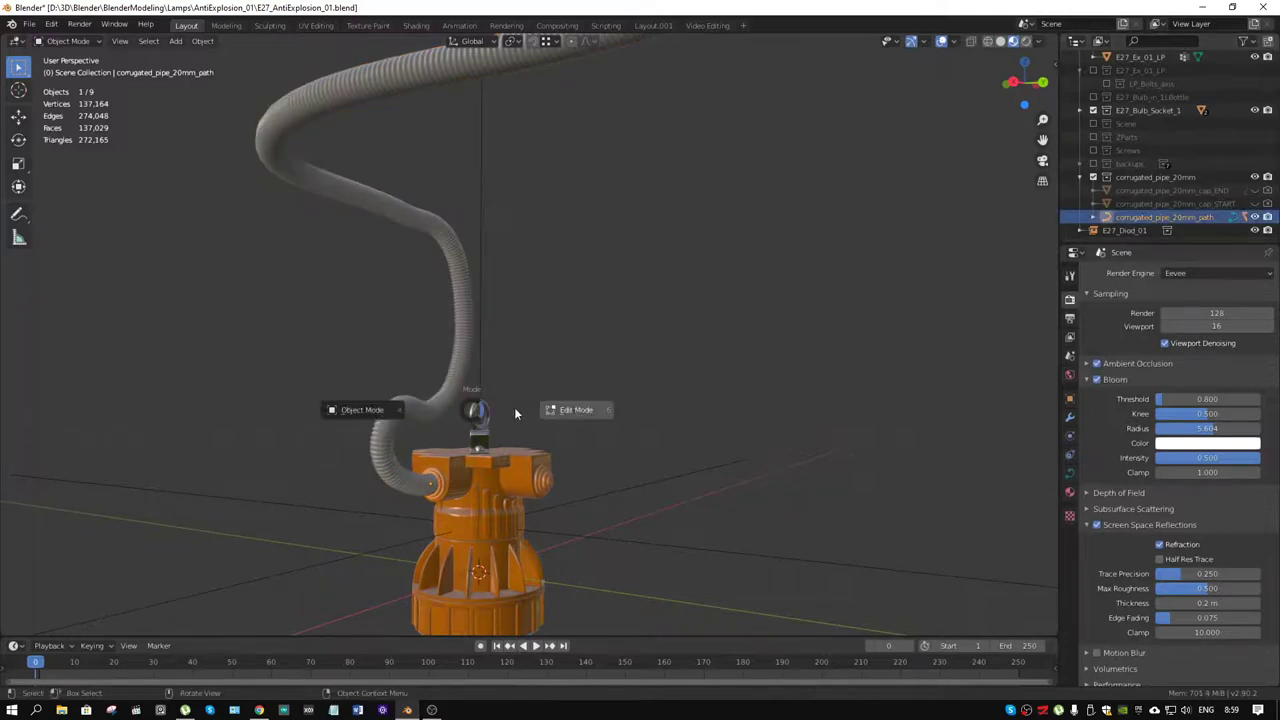
pyautogui.click(516, 412)
# Step: Select control points on the lower hose bend and shift them twice along Y
pyautogui.click(388, 416)
pyautogui.moveTo(388, 416); pyautogui.dragTo(559, 424, button='middle')
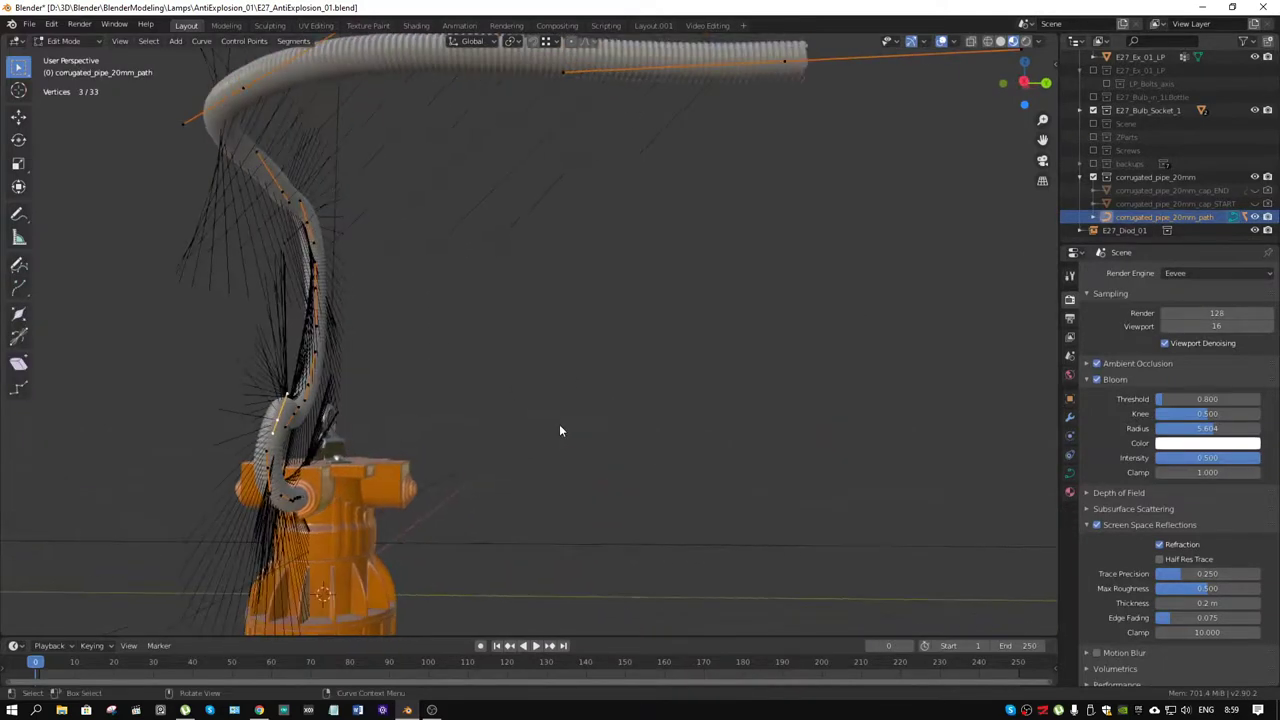
pyautogui.press('g')
pyautogui.press('y')
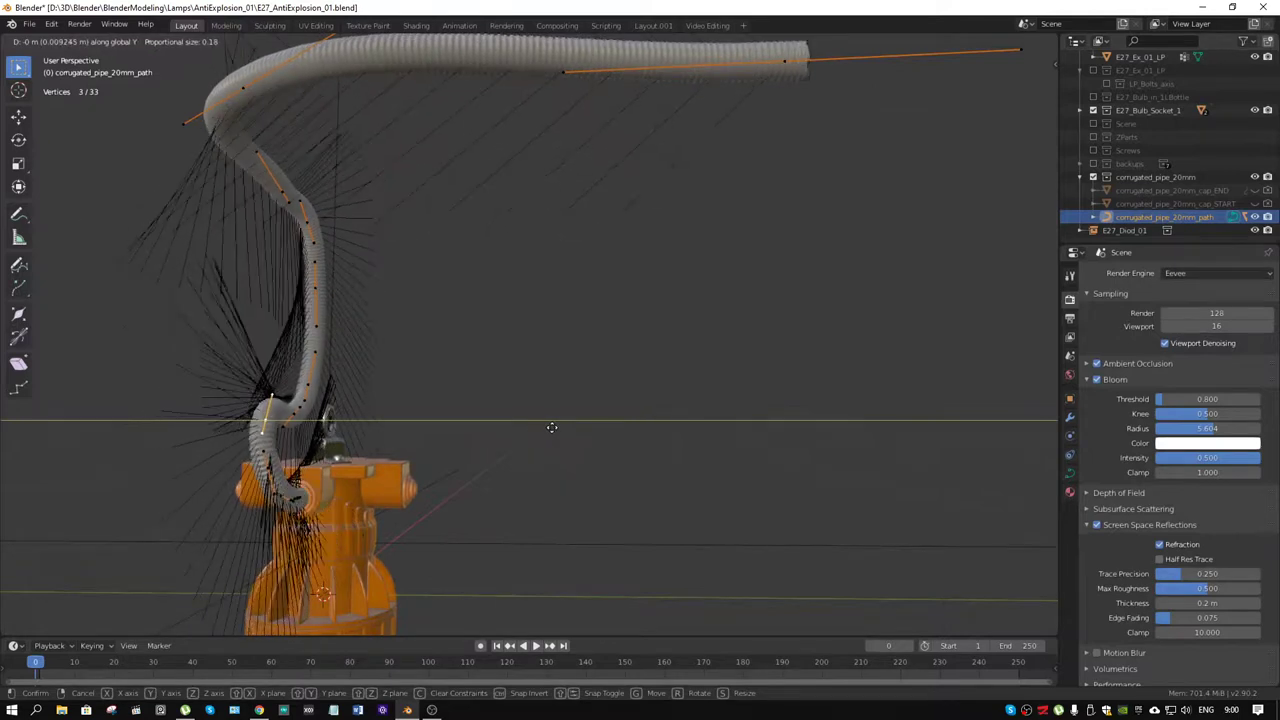
pyautogui.click(352, 355)
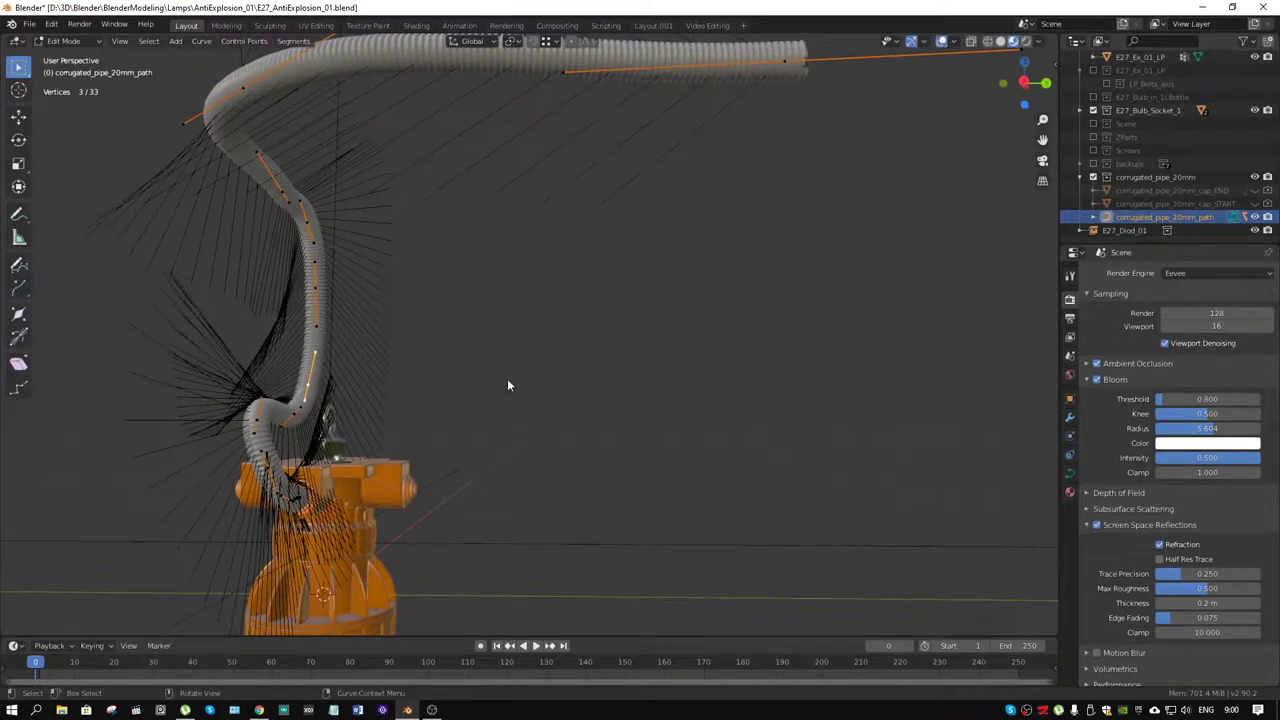
pyautogui.press('g')
pyautogui.press('y')
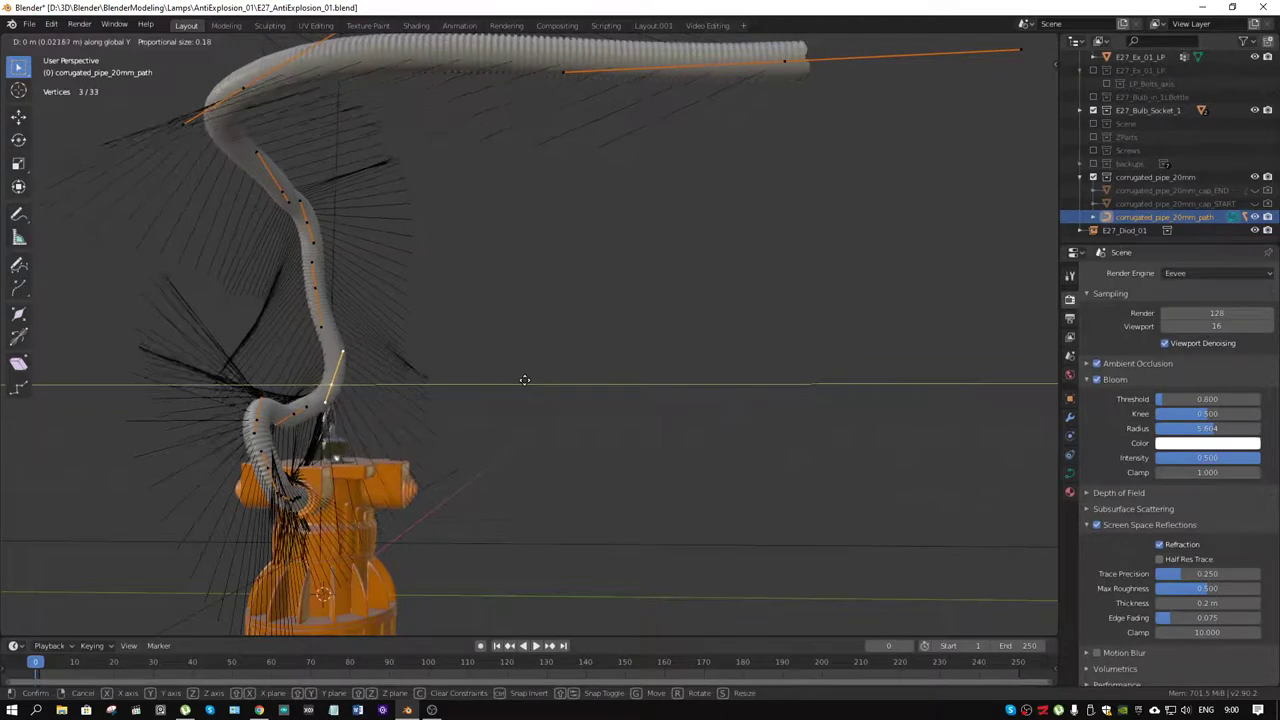
pyautogui.click(523, 374)
pyautogui.moveTo(382, 113)
pyautogui.mouseDown(button='middle')
pyautogui.moveTo(583, 118)
pyautogui.moveTo(503, 115)
pyautogui.moveTo(420, 167)
pyautogui.mouseUp(button='middle')
# Step: Move two more individual hose points along Y, then return to Object Mode
pyautogui.click(522, 272)
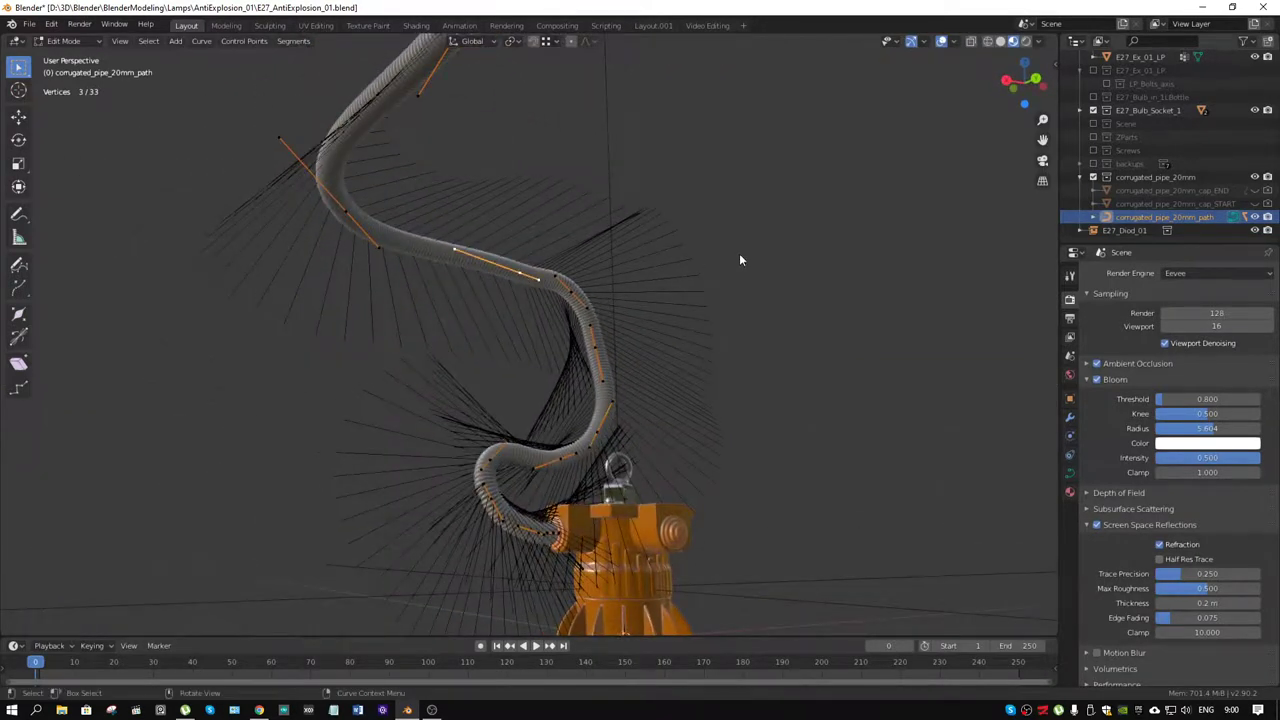
pyautogui.press('g')
pyautogui.press('y')
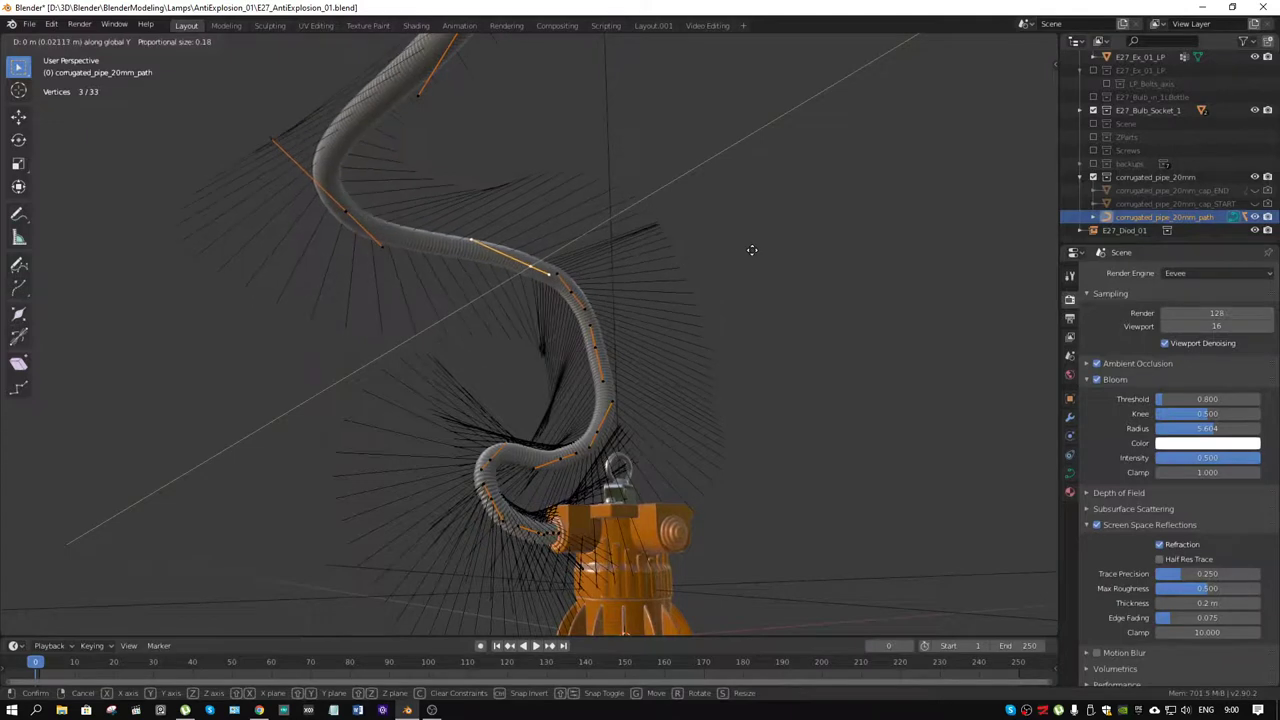
pyautogui.click(751, 251)
pyautogui.click(594, 352)
pyautogui.press('g')
pyautogui.press('y')
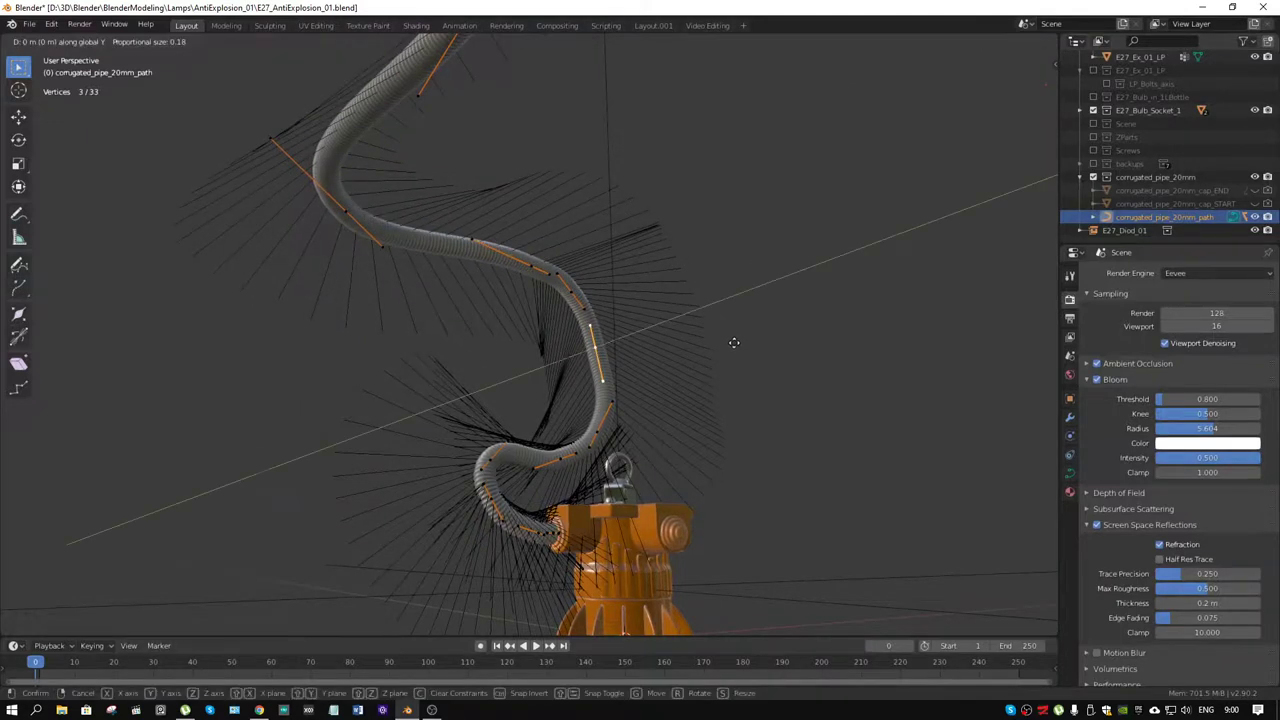
pyautogui.click(662, 376)
pyautogui.moveTo(662, 376); pyautogui.dragTo(629, 436, button='middle')
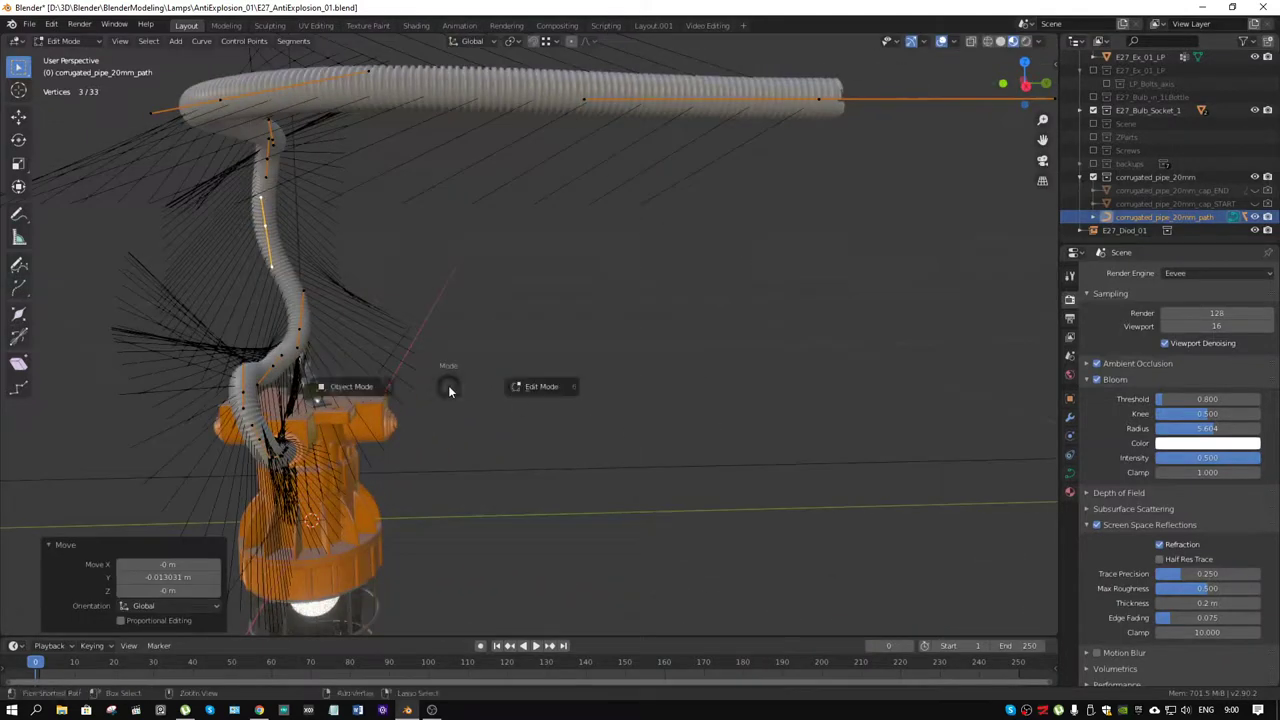
pyautogui.click(355, 391)
pyautogui.moveTo(422, 358)
pyautogui.mouseDown(button='middle')
pyautogui.moveTo(589, 322)
pyautogui.moveTo(476, 299)
pyautogui.moveTo(517, 324)
pyautogui.moveTo(600, 207)
pyautogui.mouseUp(button='middle')
# Step: Reselect the hose path curve and enter Edit Mode with its top points selected
pyautogui.scroll(-4, 517, 324)
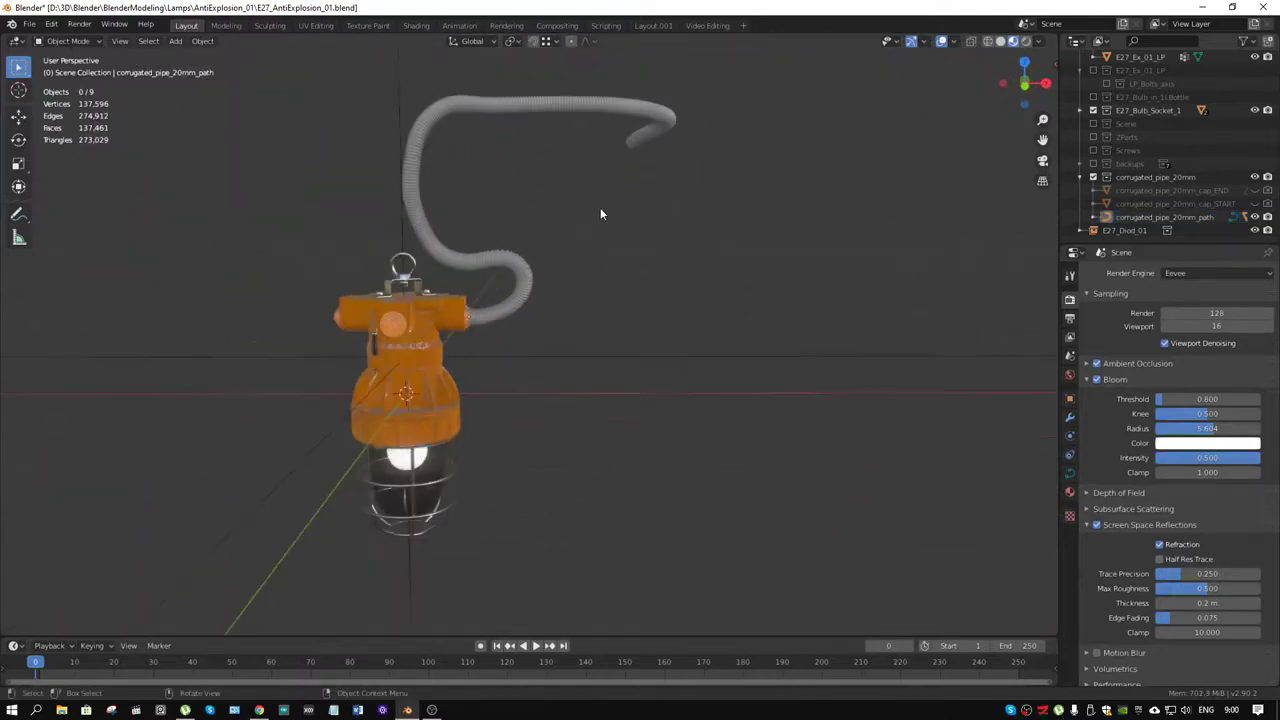
pyautogui.click(570, 103)
pyautogui.hotkey('ctrl', 'Tab')
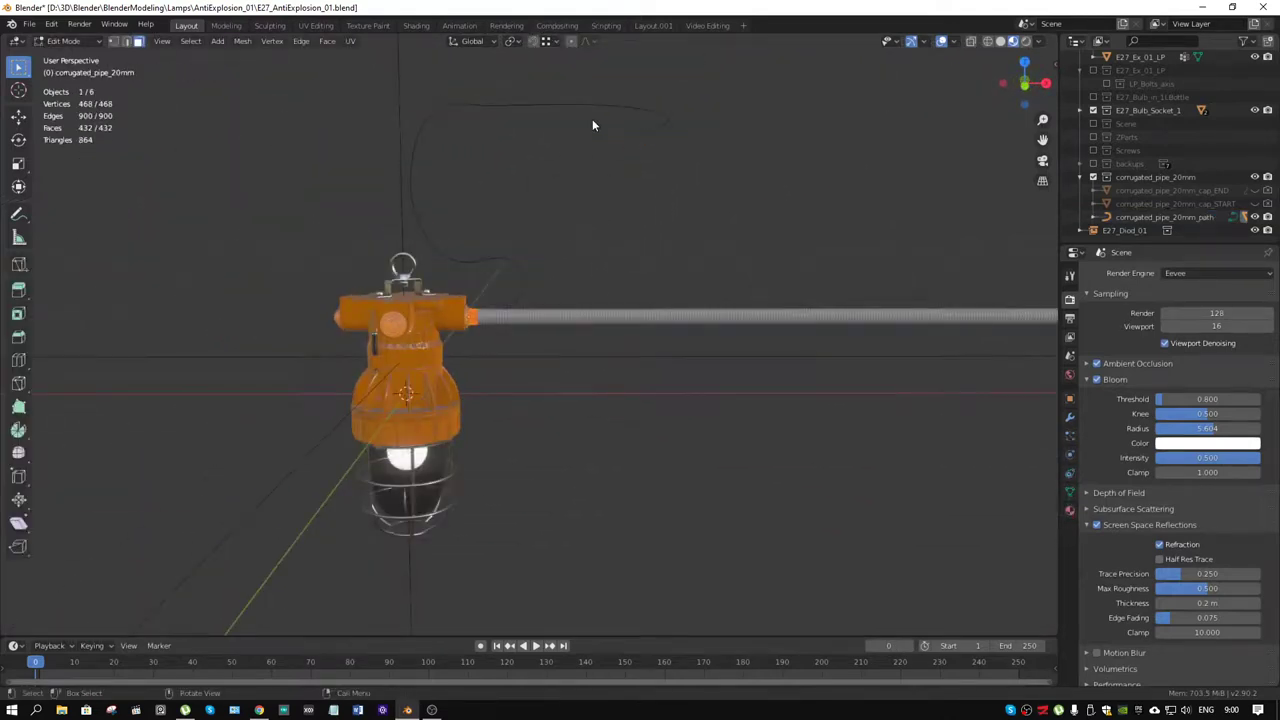
pyautogui.hotkey('ctrl', 'Tab')
pyautogui.click(510, 174)
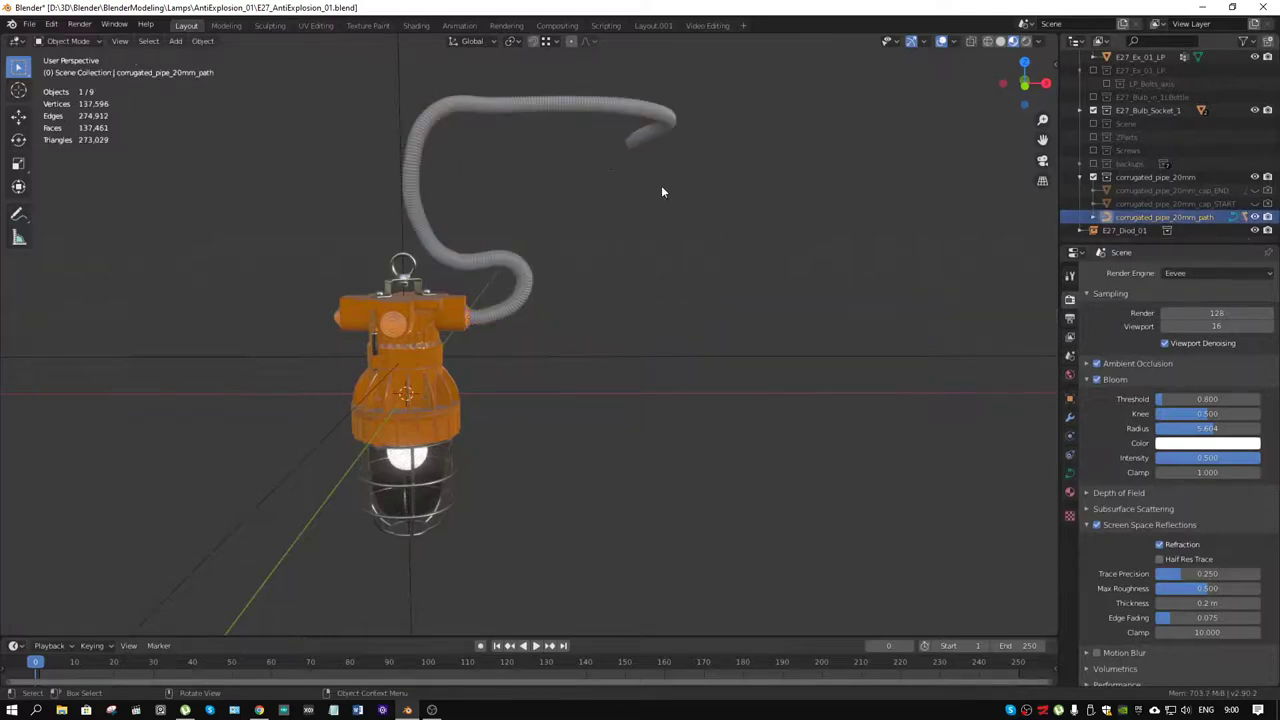
pyautogui.click(703, 172)
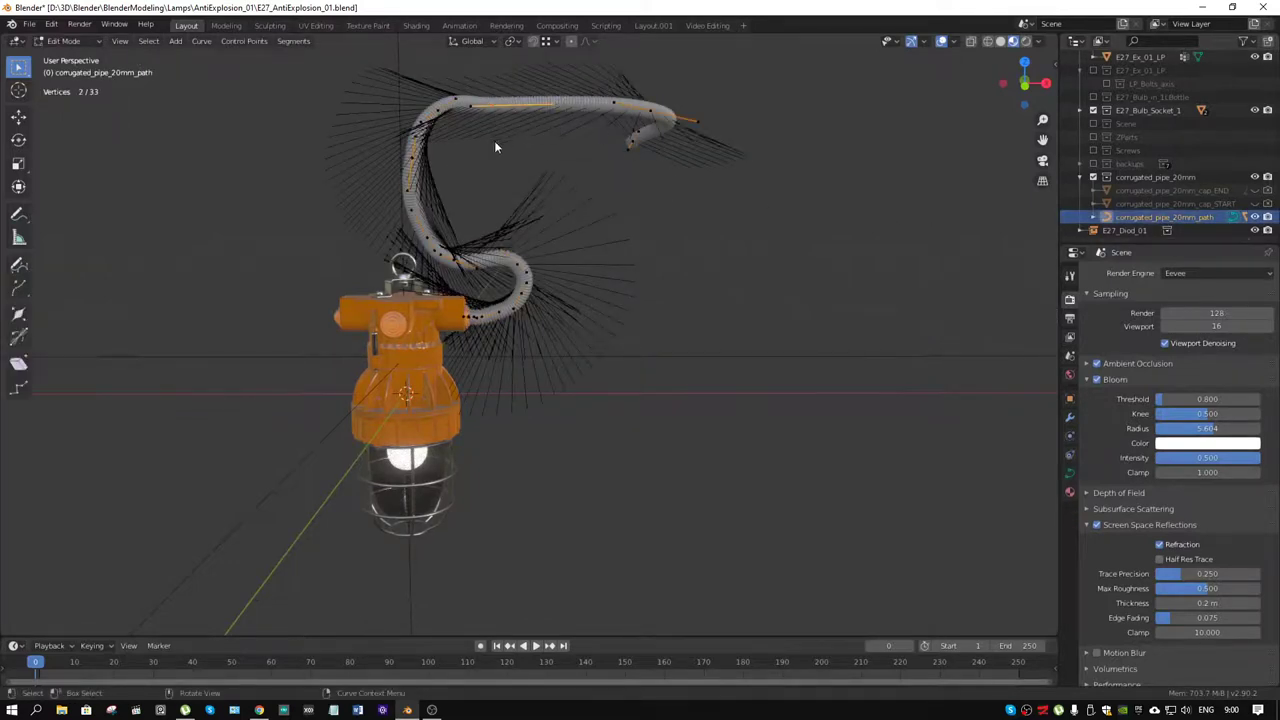
# Step: Subdivide the top run's segments and raise two of the new points along Z
pyautogui.click(296, 41)
pyautogui.click(305, 57)
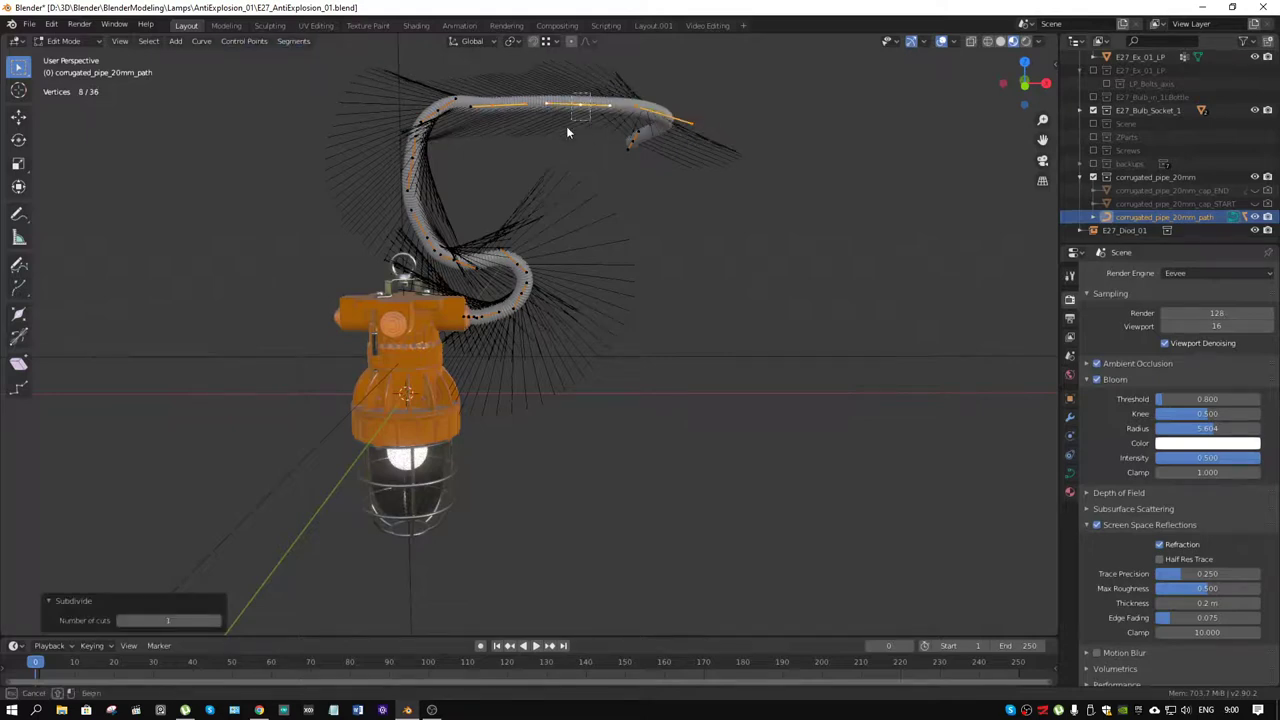
pyautogui.click(566, 126)
pyautogui.press('g')
pyautogui.press('z')
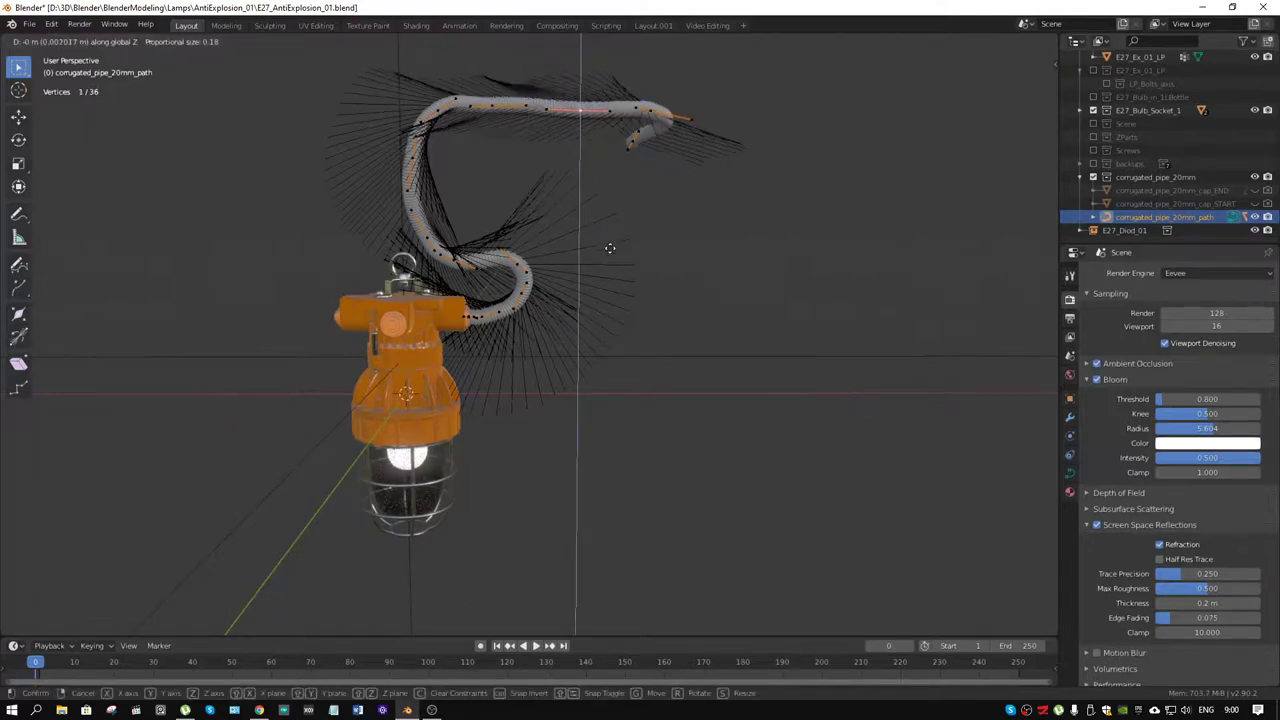
pyautogui.click(612, 249)
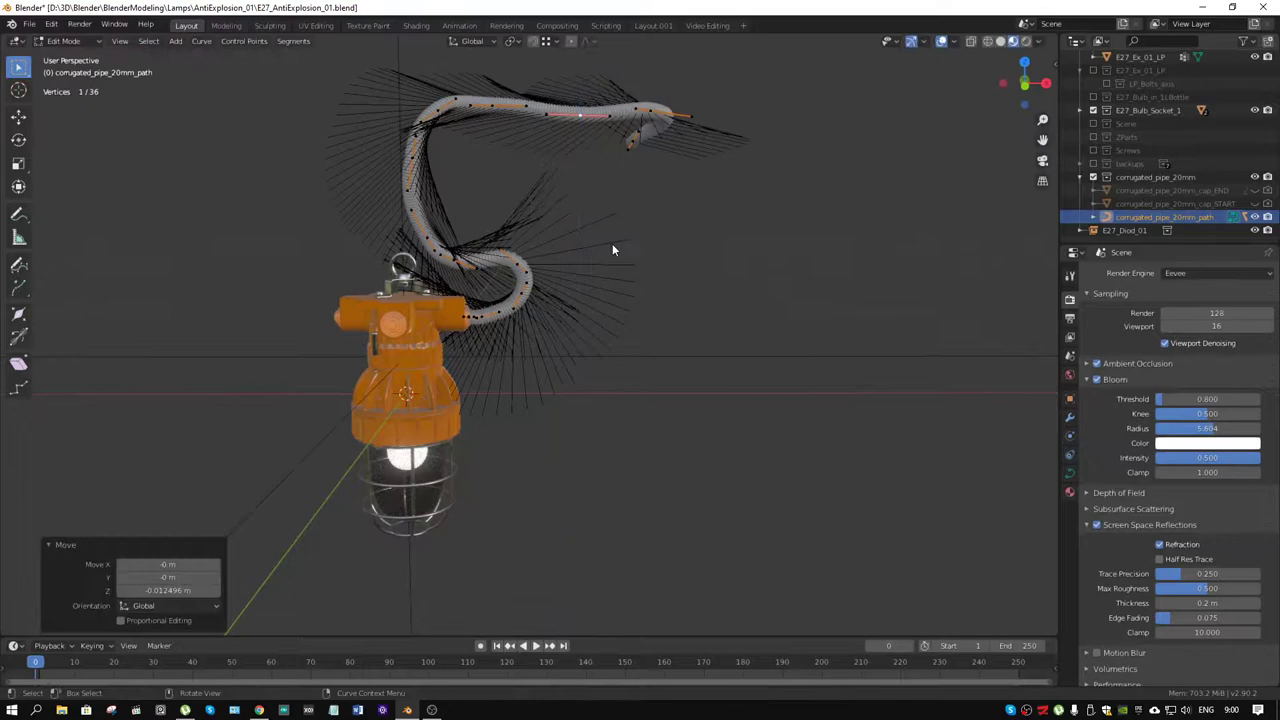
pyautogui.keyDown('shift'); pyautogui.click(511, 103); pyautogui.keyUp('shift')
pyautogui.press('z')
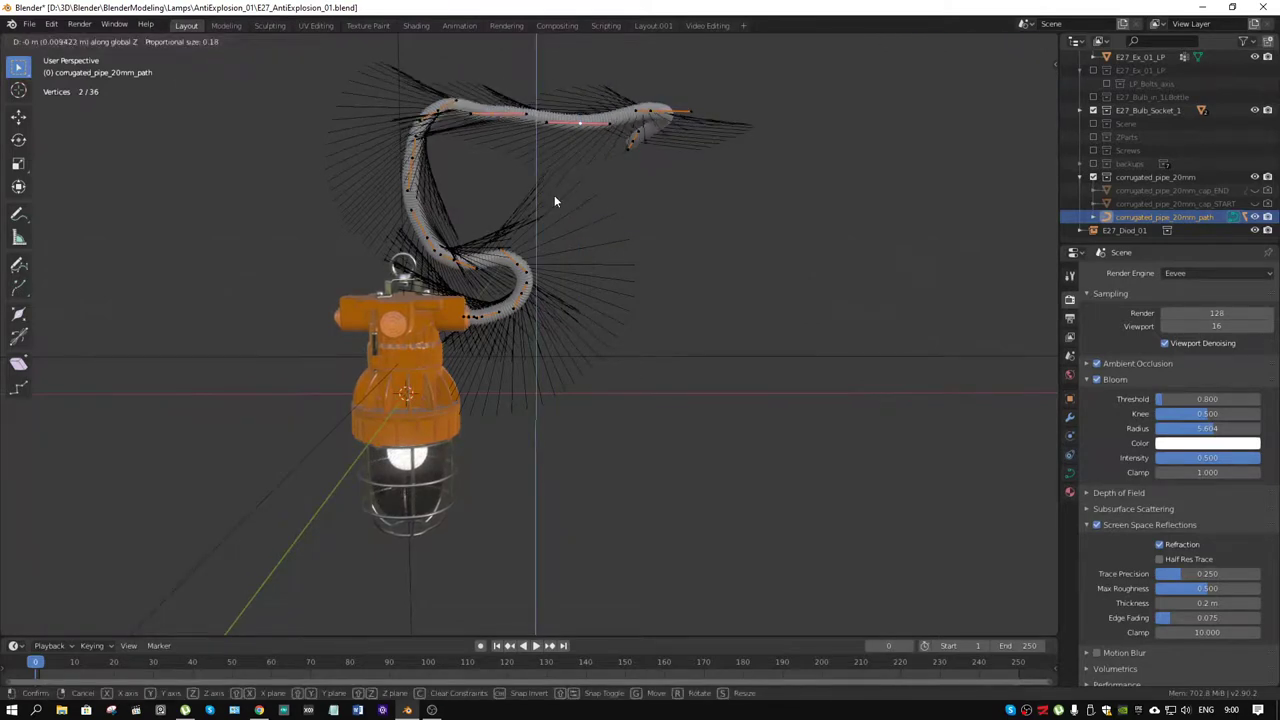
pyautogui.click(554, 200)
# Step: Set every hose path handle to Automatic and deselect all points
pyautogui.press('a')
pyautogui.rightClick(592, 198)
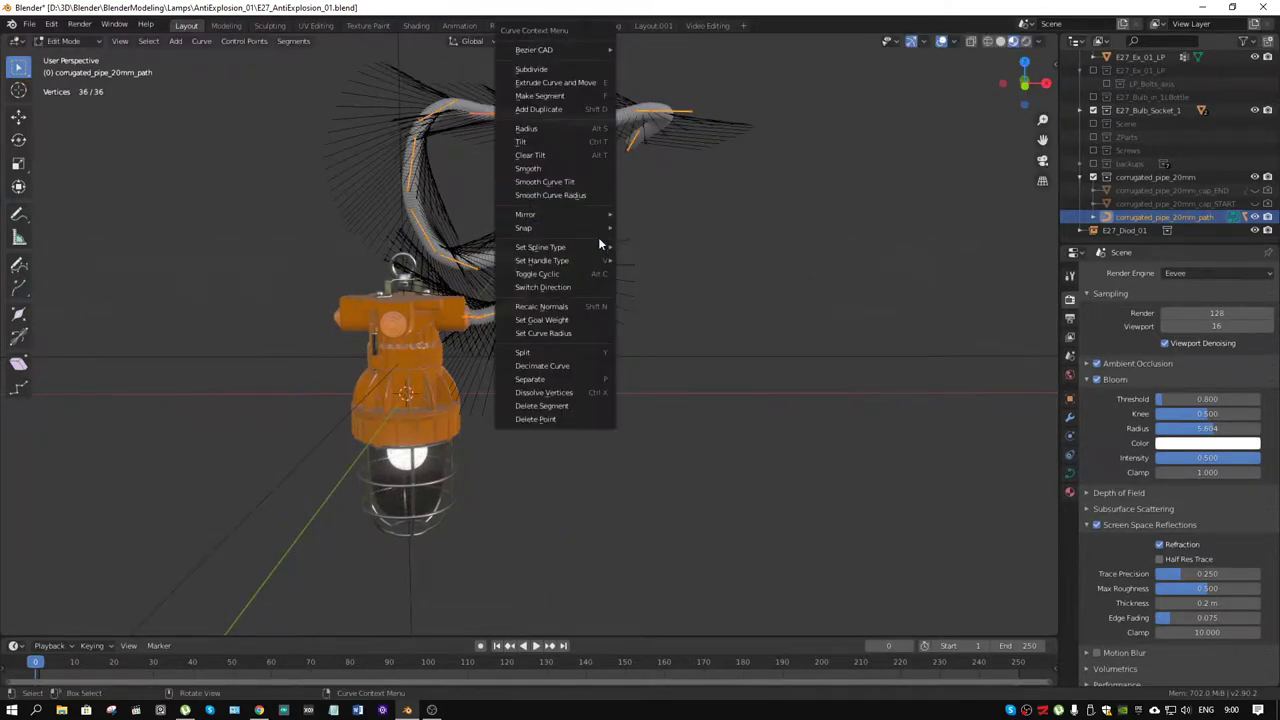
pyautogui.click(638, 266)
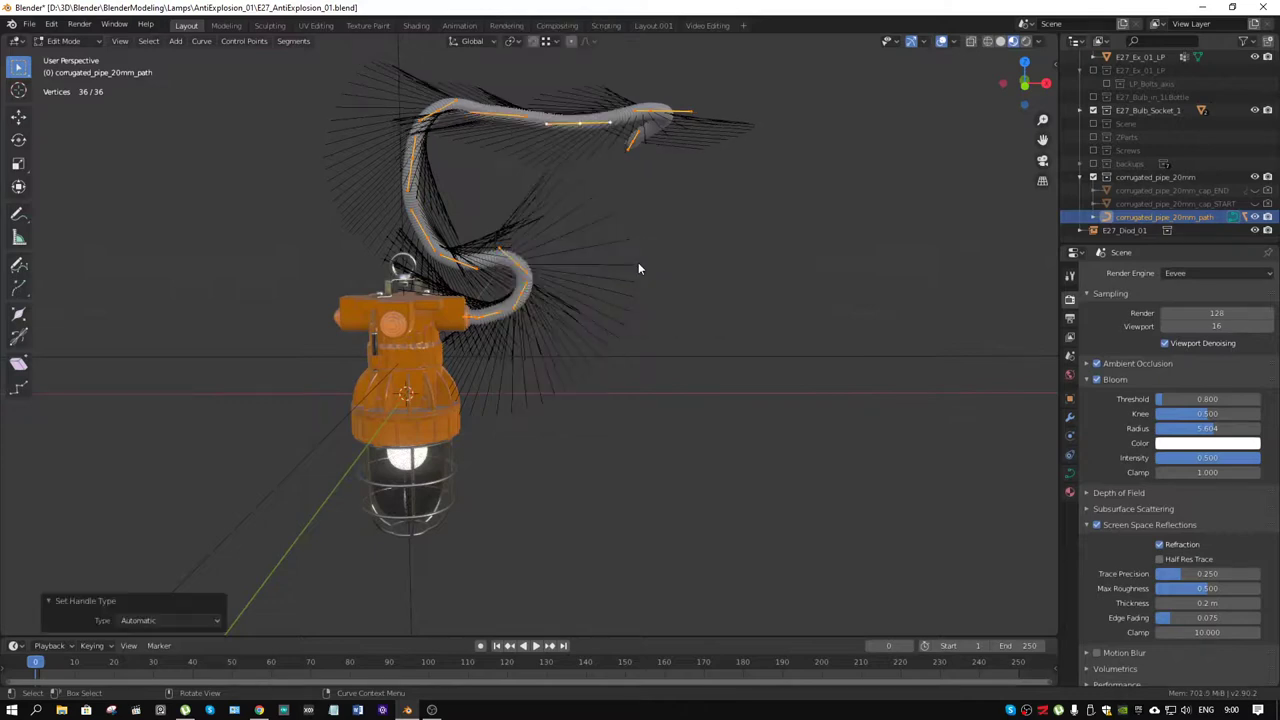
pyautogui.hotkey('alt', 'a')
pyautogui.click(660, 314)
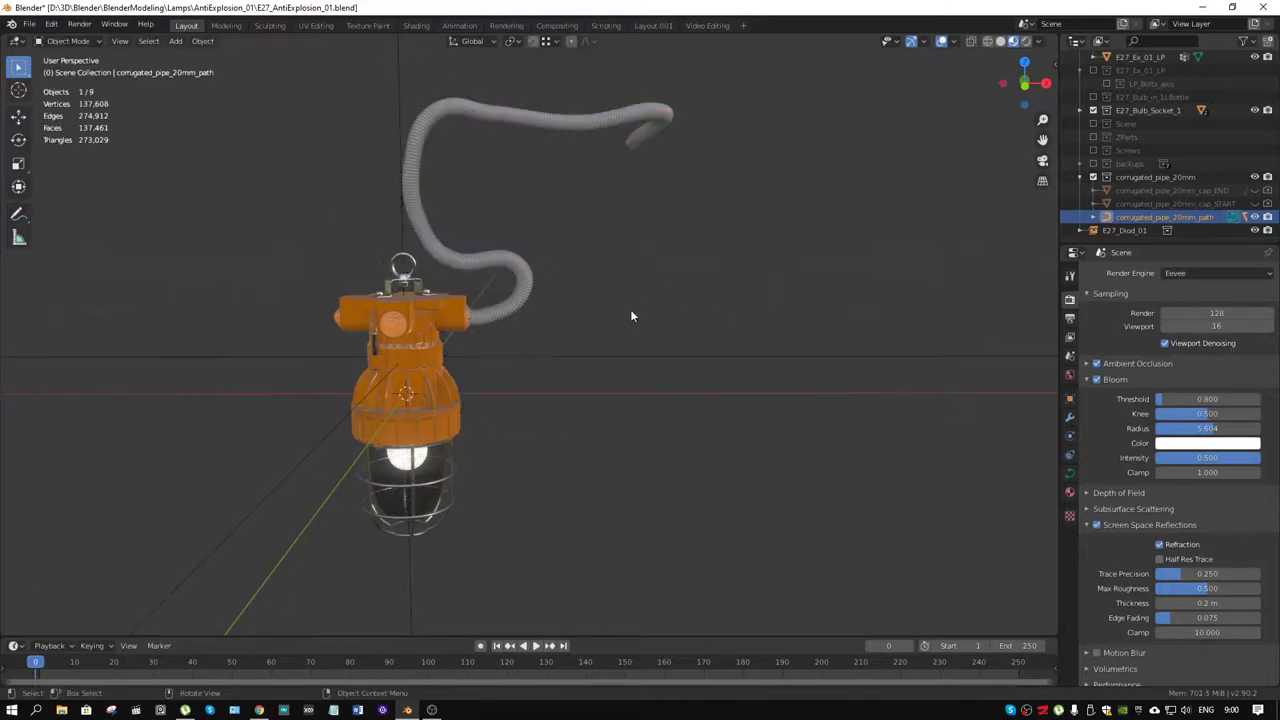
pyautogui.moveTo(630, 309)
pyautogui.mouseDown(button='middle')
pyautogui.moveTo(734, 292)
pyautogui.moveTo(602, 294)
pyautogui.moveTo(682, 291)
pyautogui.moveTo(621, 266)
pyautogui.moveTo(660, 323)
pyautogui.moveTo(757, 286)
pyautogui.moveTo(556, 345)
pyautogui.mouseUp(button='middle')
pyautogui.scroll(5, 660, 323)
pyautogui.scroll(5, 556, 345)
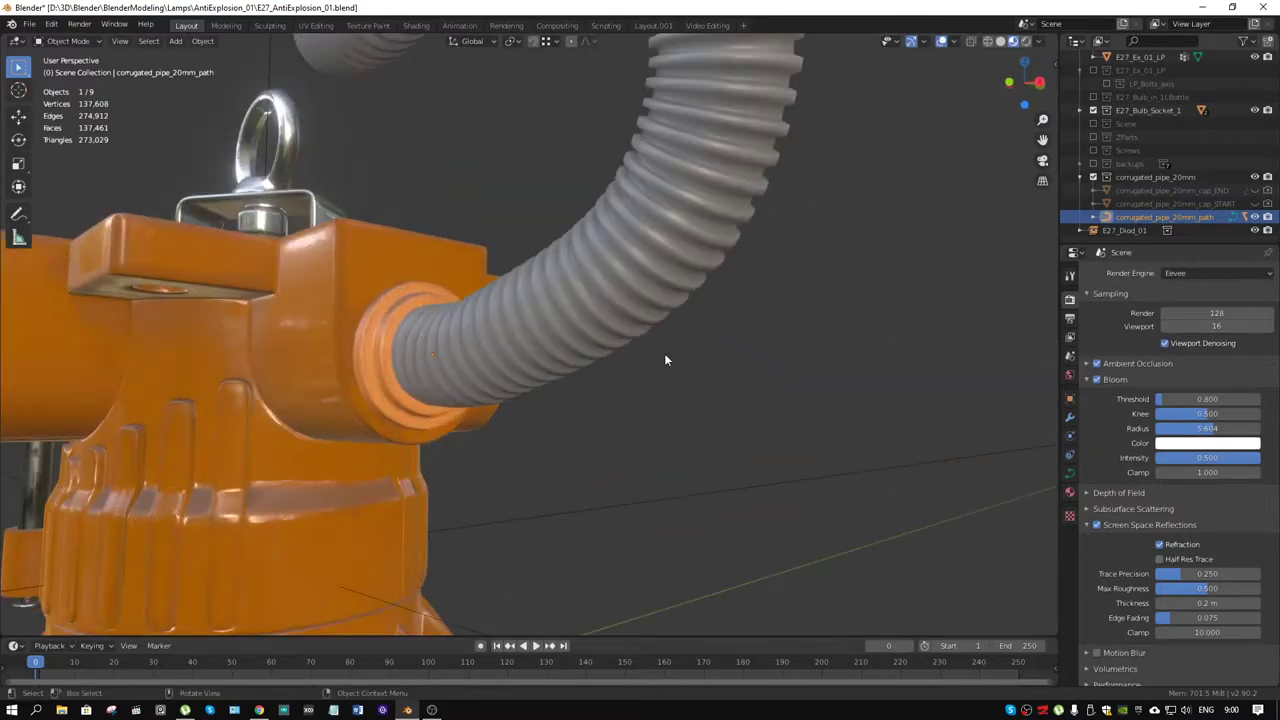